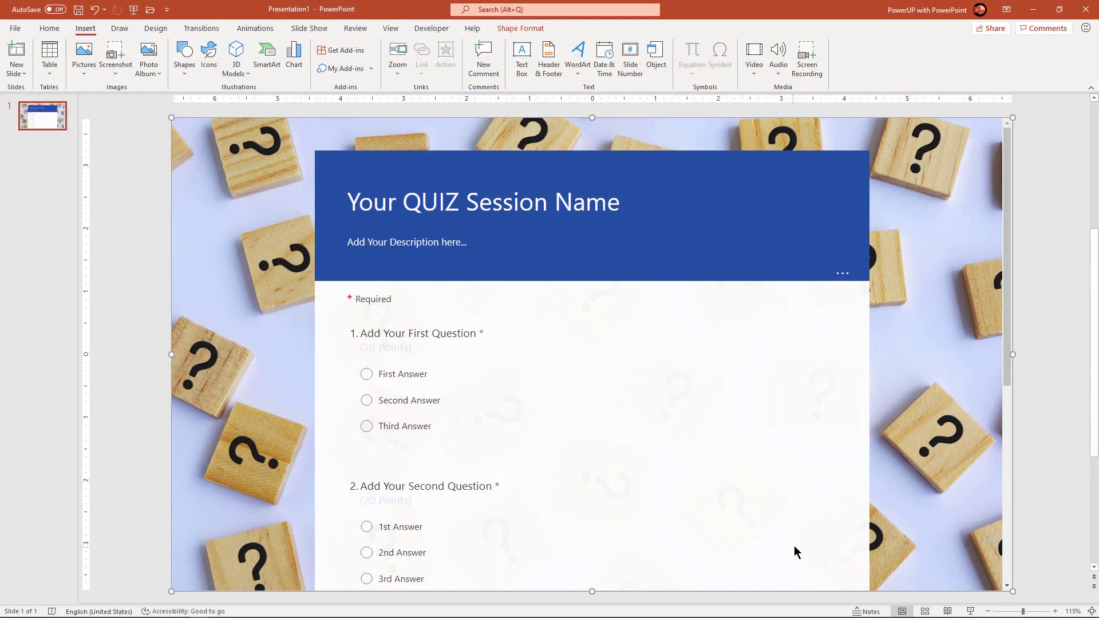
# Step: Answer the embedded quiz with Third Answer, 2nd Answer and Answer2, submit it, then switch to Forms
pyautogui.moveTo(1007, 211)
pyautogui.mouseDown()
pyautogui.moveTo(1014, 429)
pyautogui.moveTo(1004, 197)
pyautogui.mouseUp()
pyautogui.click(367, 428)
pyautogui.click(401, 552)
pyautogui.scroll(-5, 1001, 544)
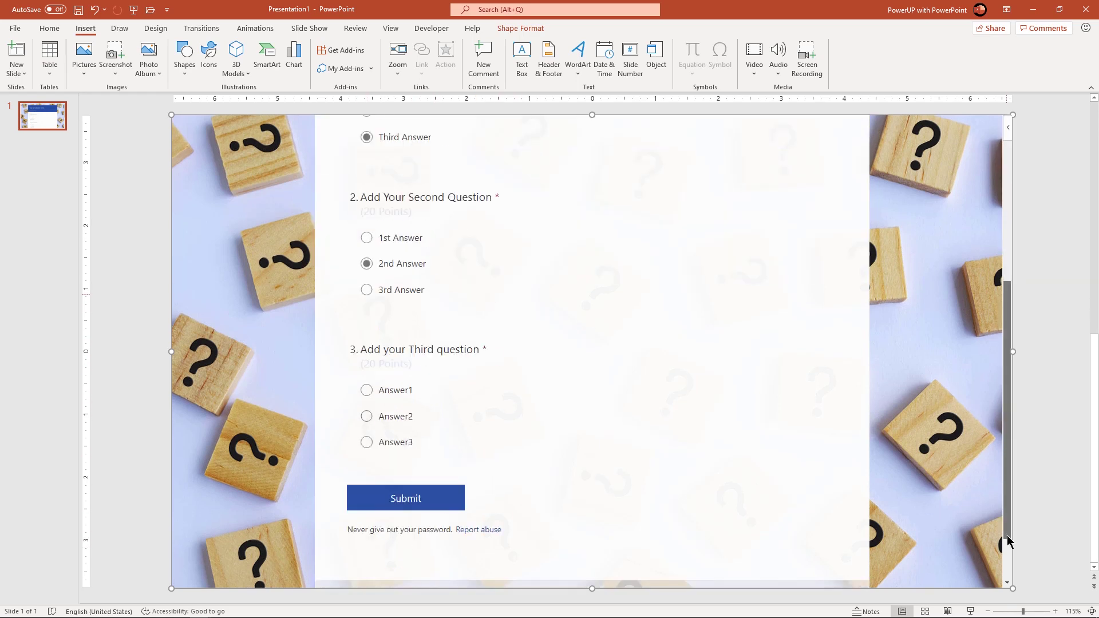
pyautogui.click(366, 346)
pyautogui.click(415, 433)
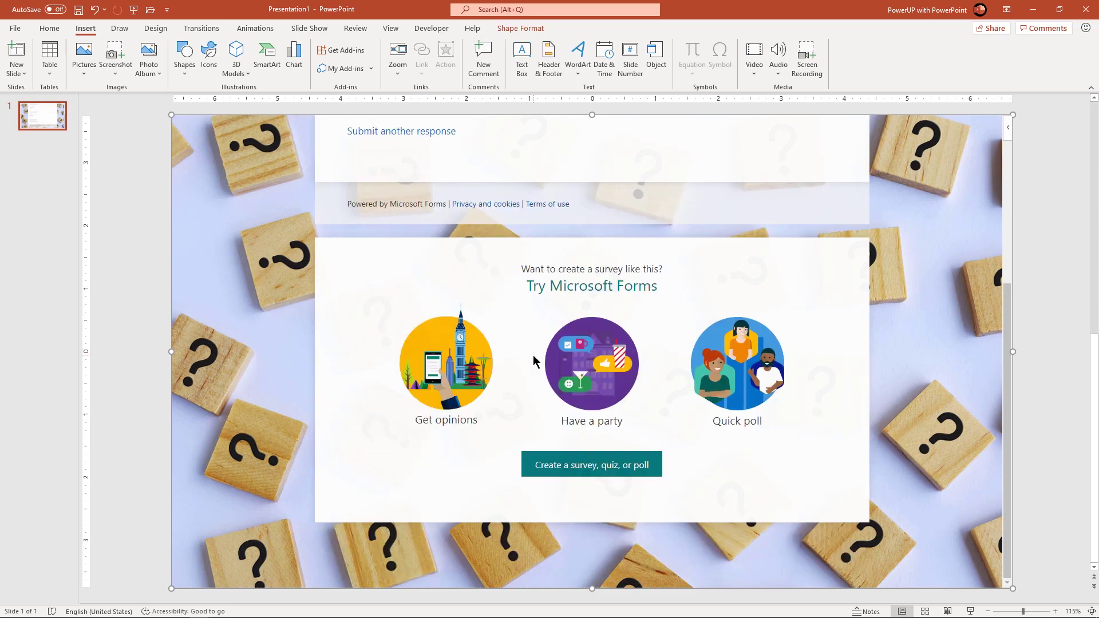
pyautogui.hotkey('alt', 'Tab')
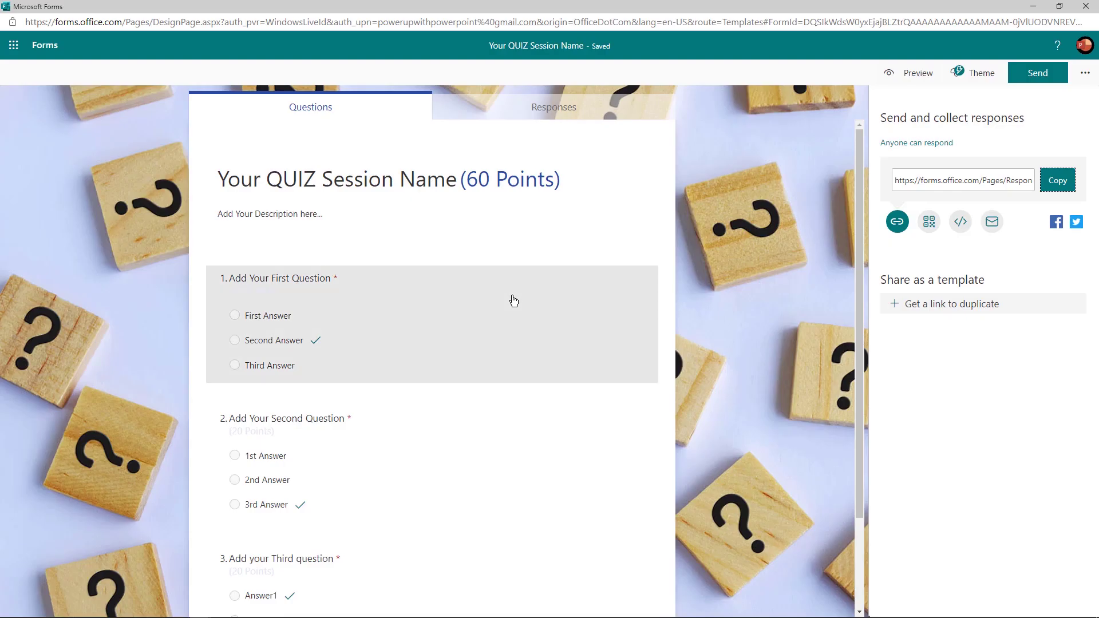
# Step: Open the Responses tab to view the quiz's summary charts
pyautogui.click(543, 108)
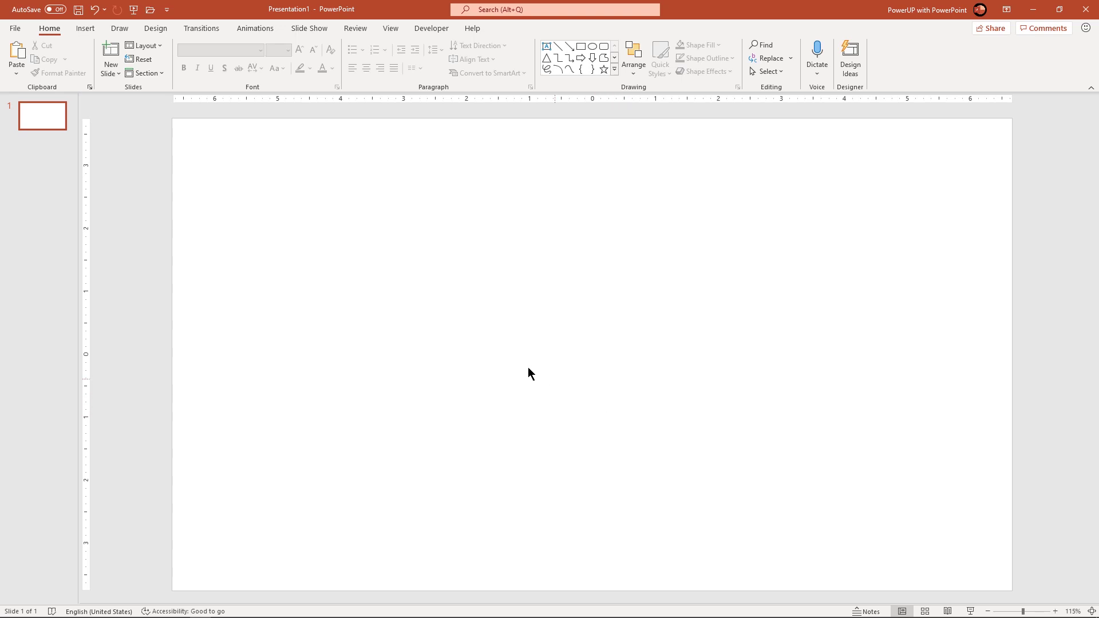
# Step: Add the Forms add-in from the Office add-in store to the slide and select its URL box
pyautogui.click(84, 28)
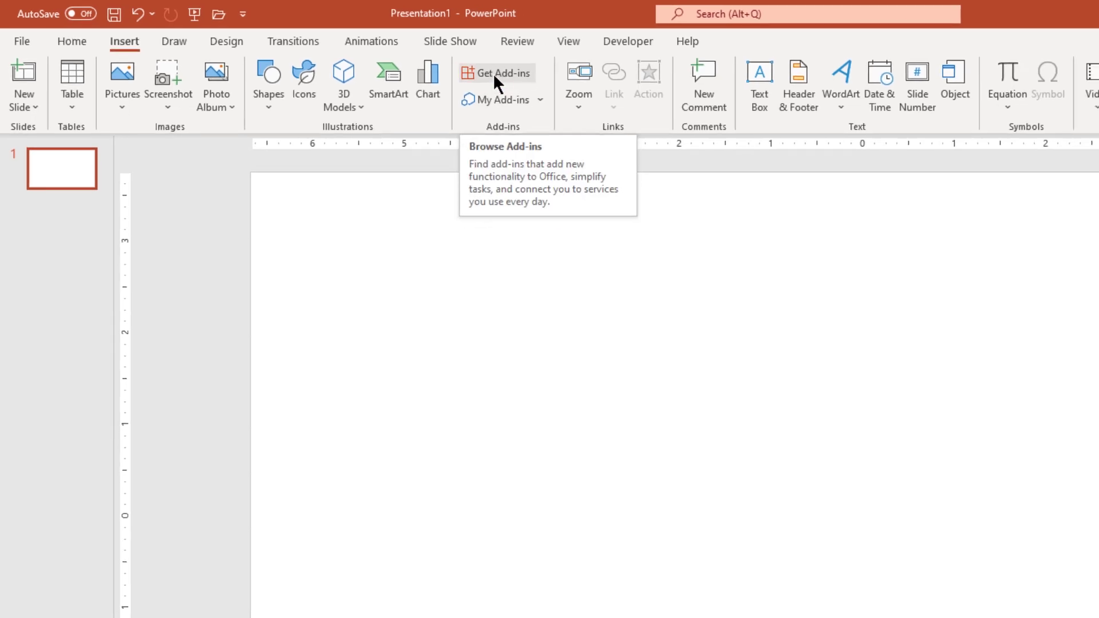
pyautogui.click(495, 73)
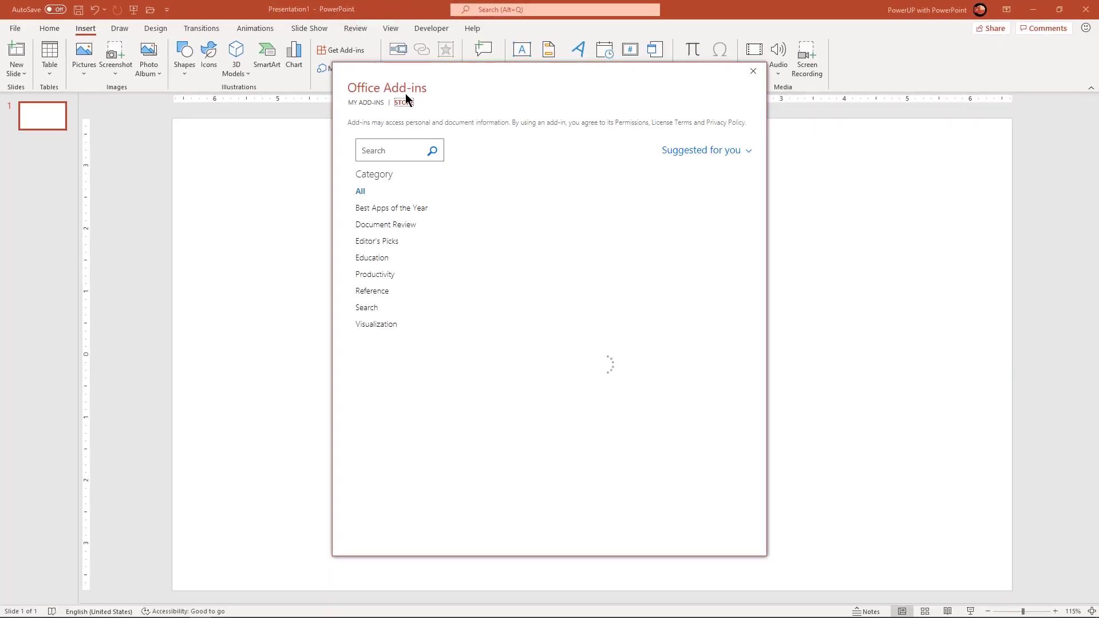
pyautogui.click(378, 149)
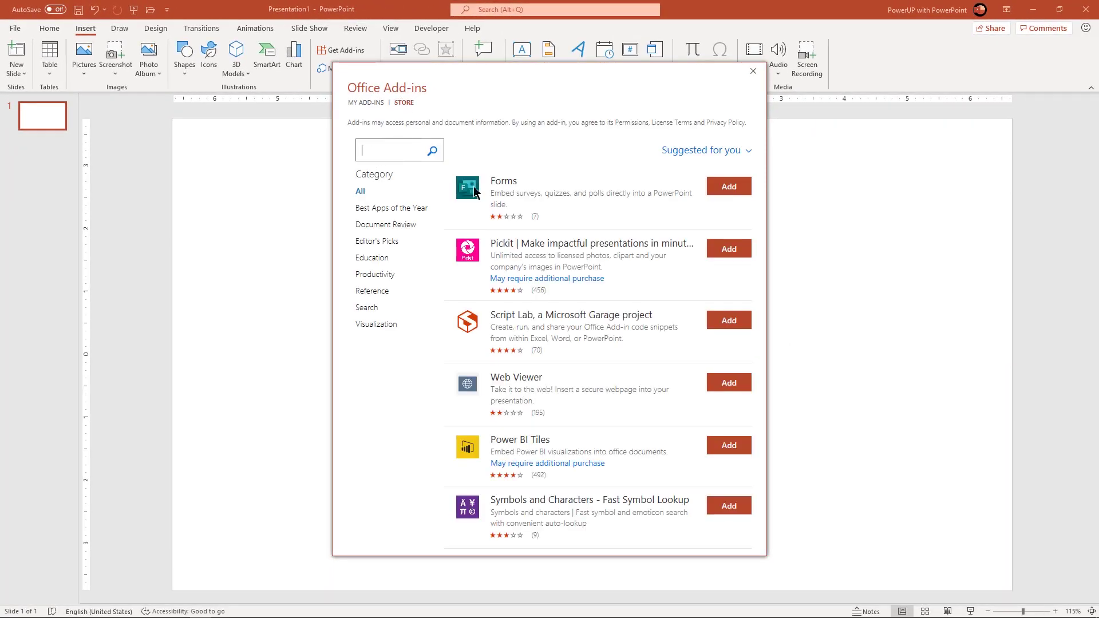
pyautogui.click(738, 193)
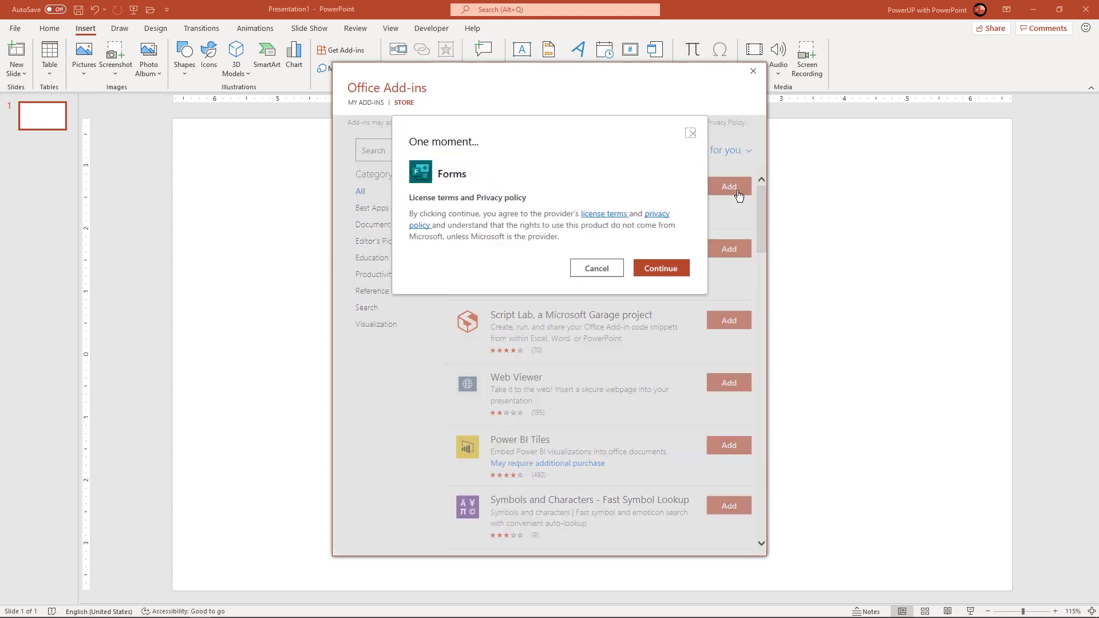
pyautogui.click(660, 269)
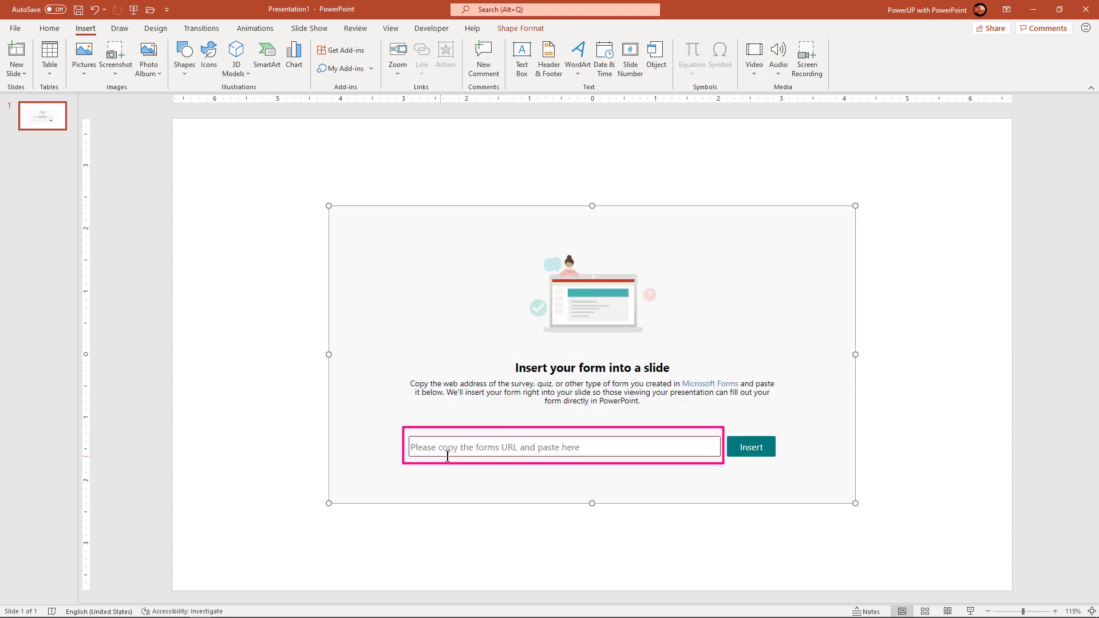
pyautogui.click(555, 452)
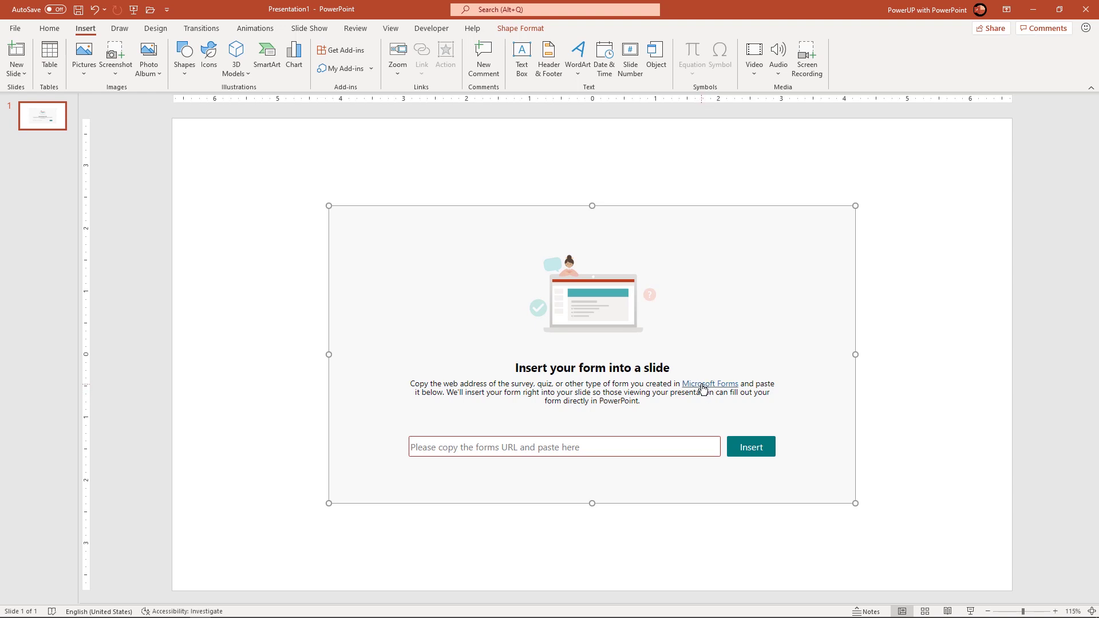
# Step: Open Microsoft Forms maximized, browse More templates, and start a New Quiz
pyautogui.click(703, 386)
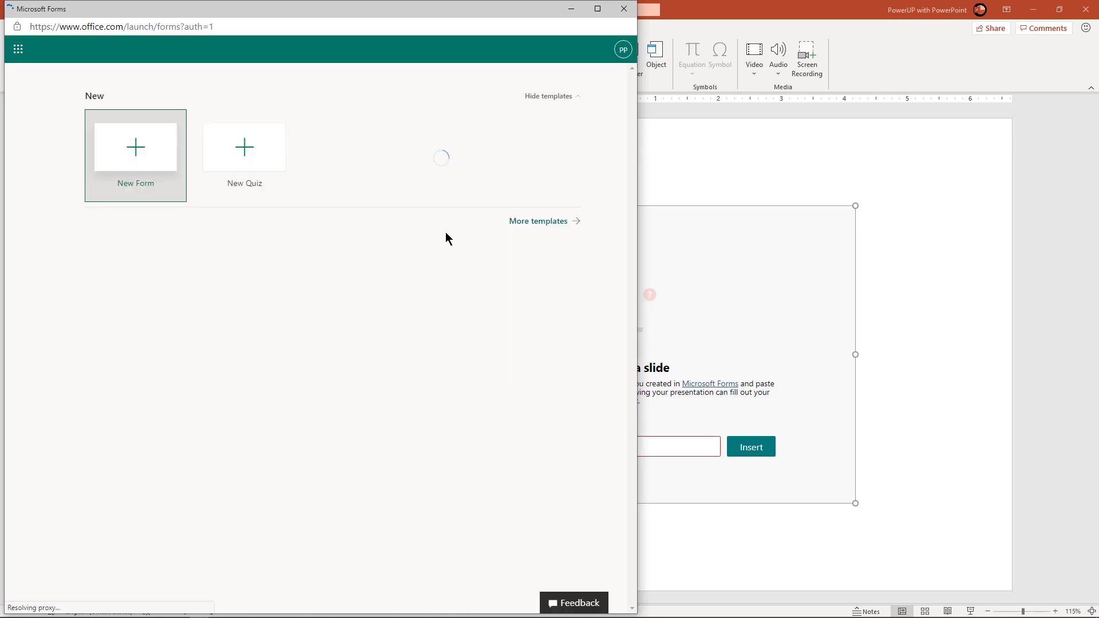
pyautogui.click(597, 8)
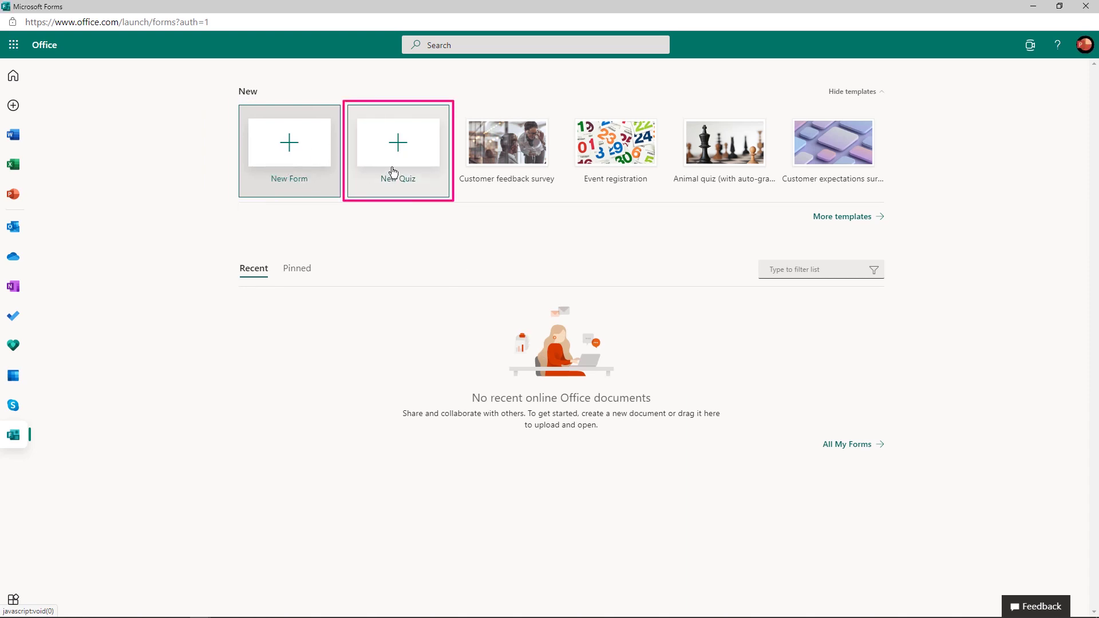
pyautogui.click(840, 222)
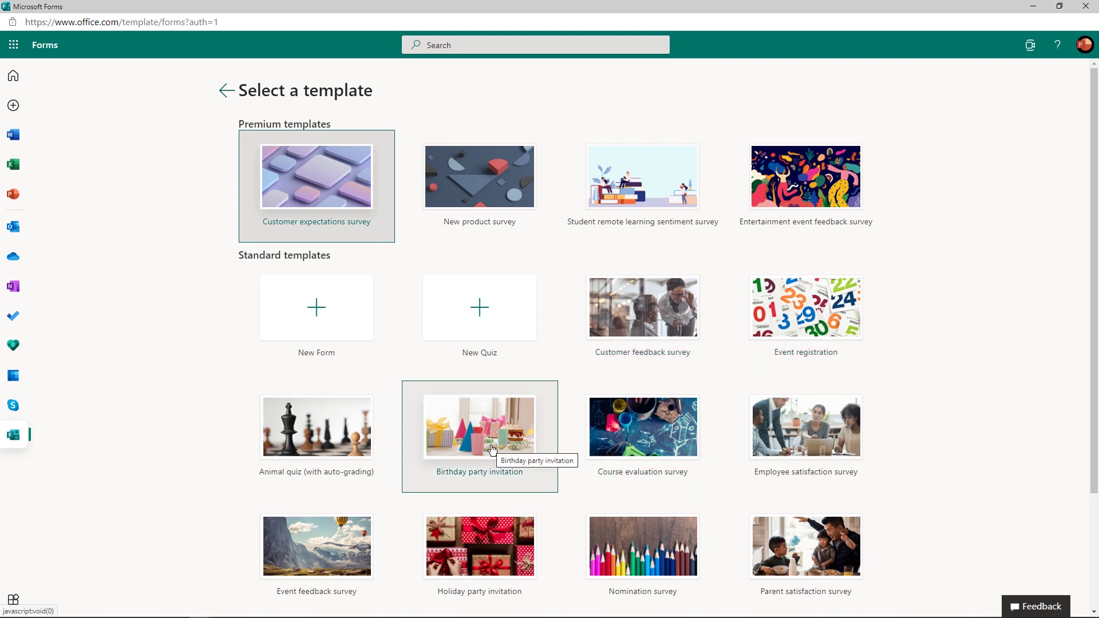
pyautogui.scroll(-3, 678, 465)
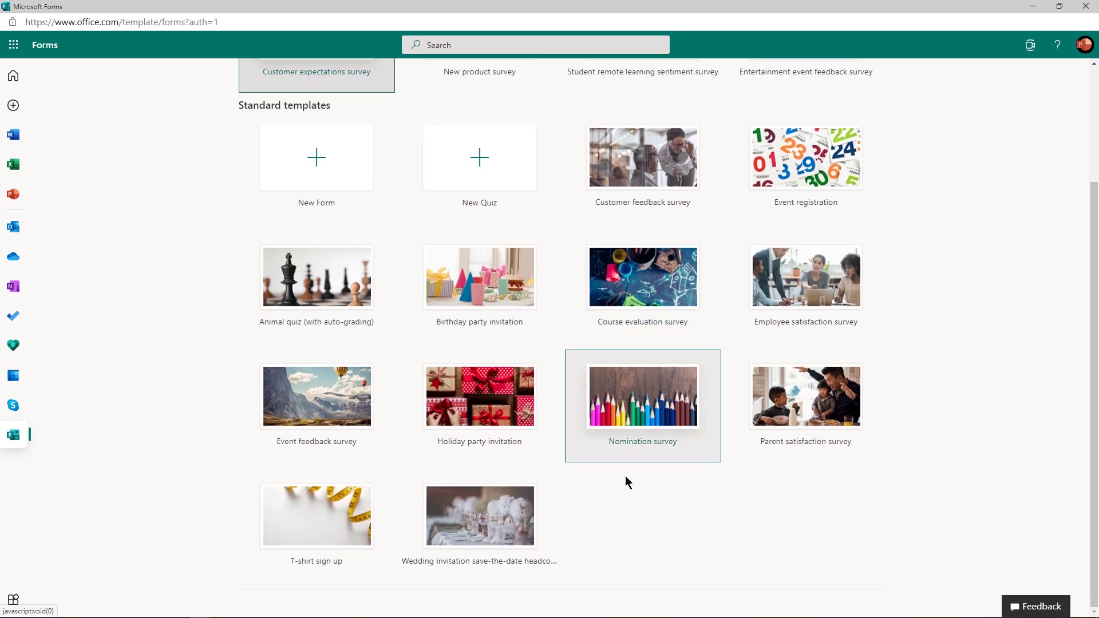
pyautogui.scroll(3, 635, 503)
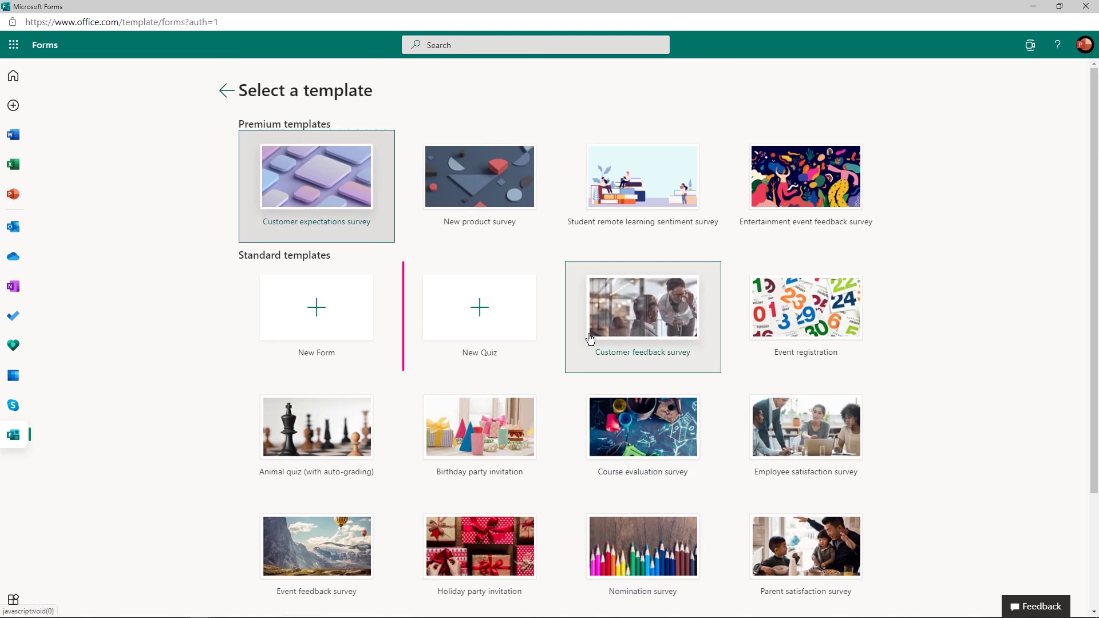
pyautogui.click(493, 324)
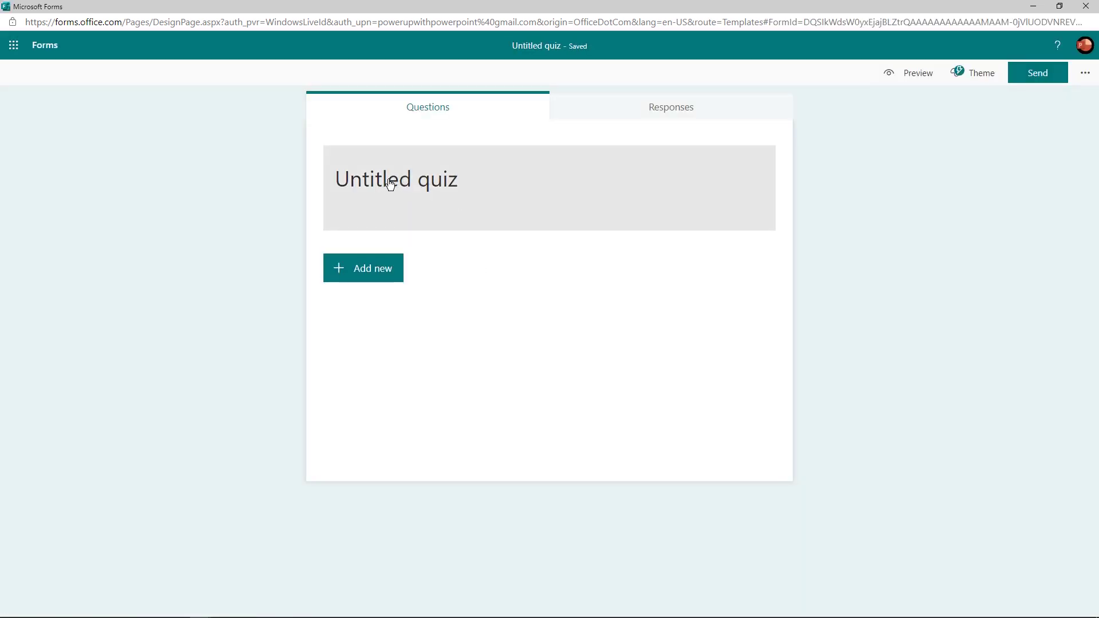
# Step: Title the quiz 'Your QUIZ Session Name' with the description 'Add Your Description here'
pyautogui.click(424, 204)
pyautogui.write('Your QUIZ Session Name')
pyautogui.click(409, 197)
pyautogui.write('Add Your Description here...')
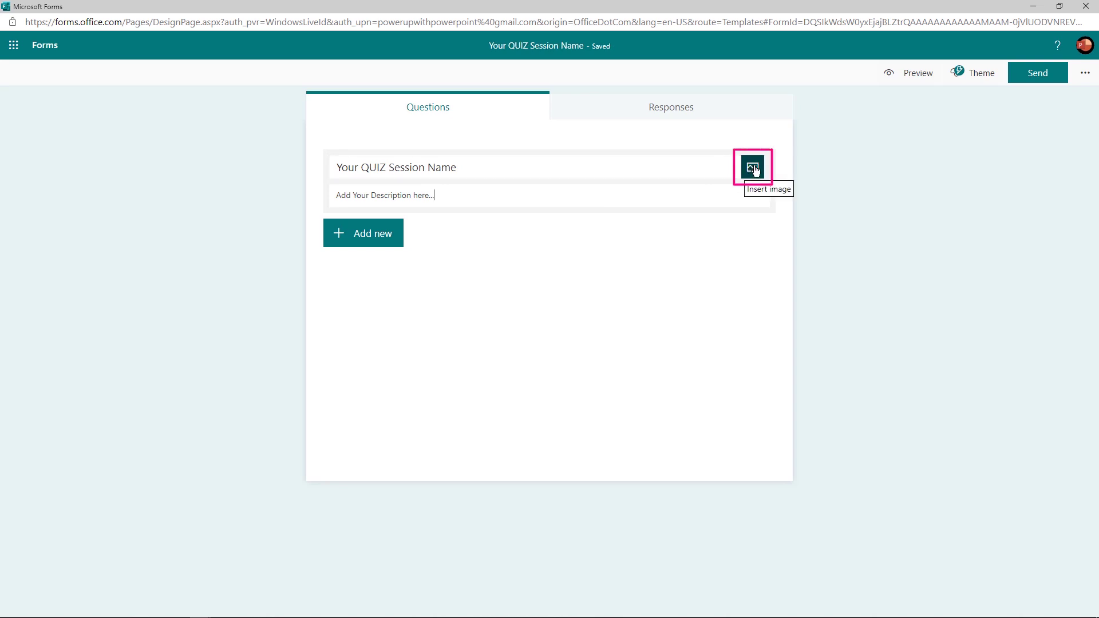
# Step: Add a Choice (multiple-choice) question to the quiz
pyautogui.click(371, 239)
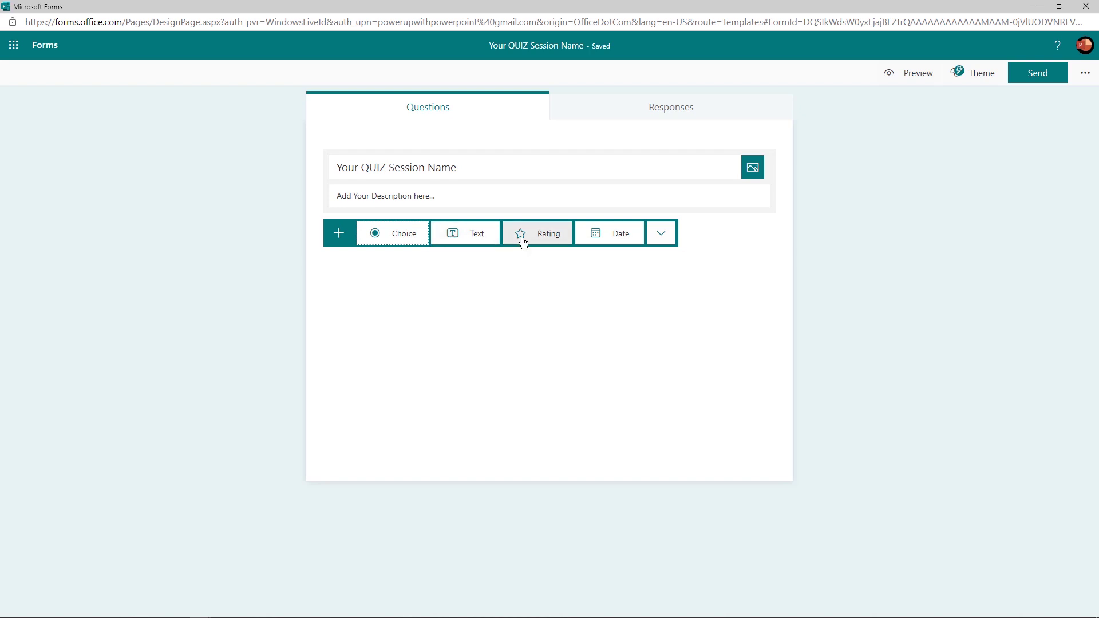
pyautogui.click(660, 232)
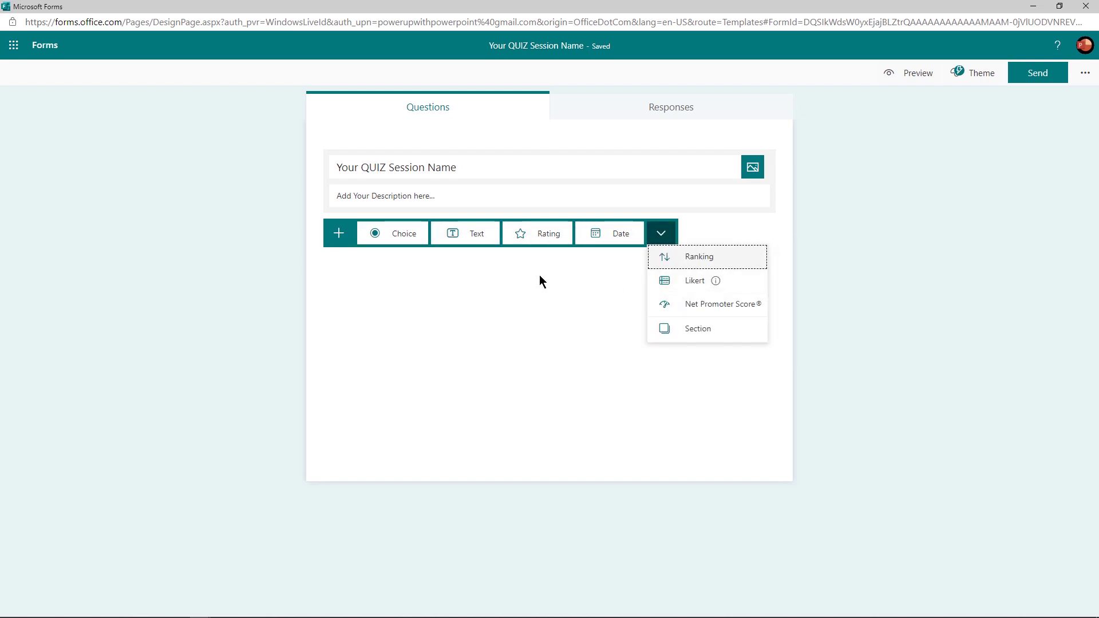
pyautogui.click(393, 236)
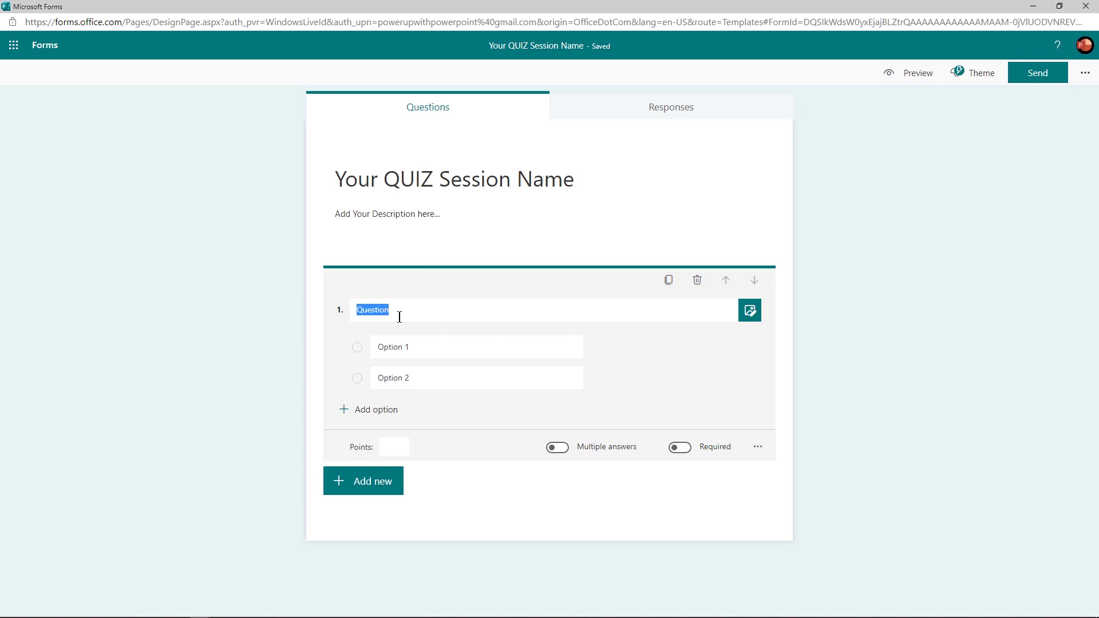
# Step: Write question 1 as 'Add Your First Question' with options First, Second and Third Answer
pyautogui.write('Add Your First Question')
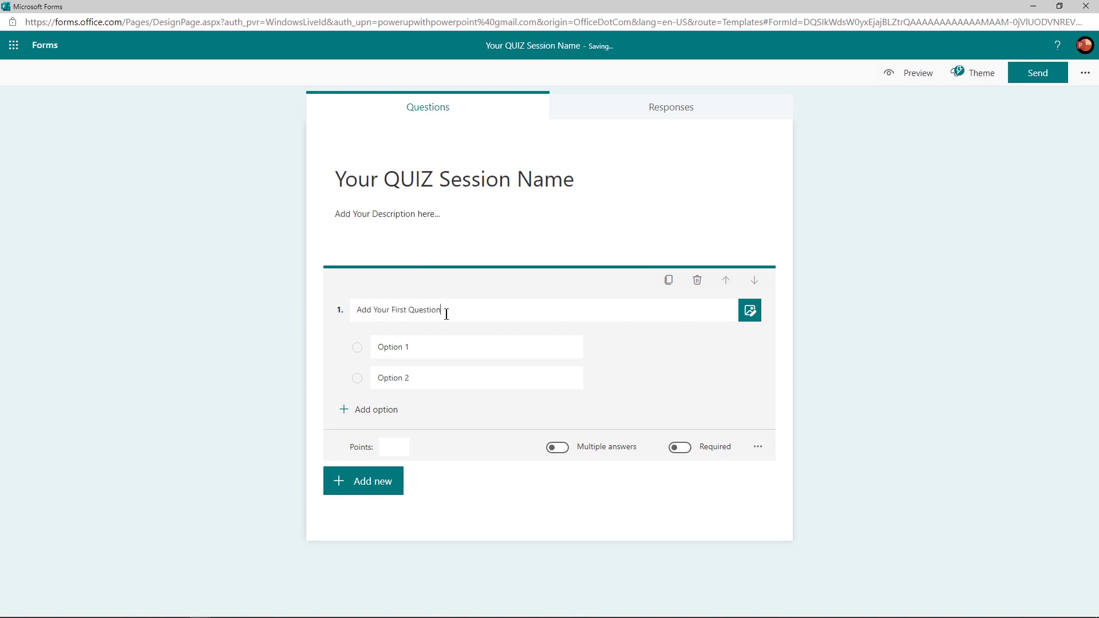
pyautogui.click(370, 411)
pyautogui.click(413, 346)
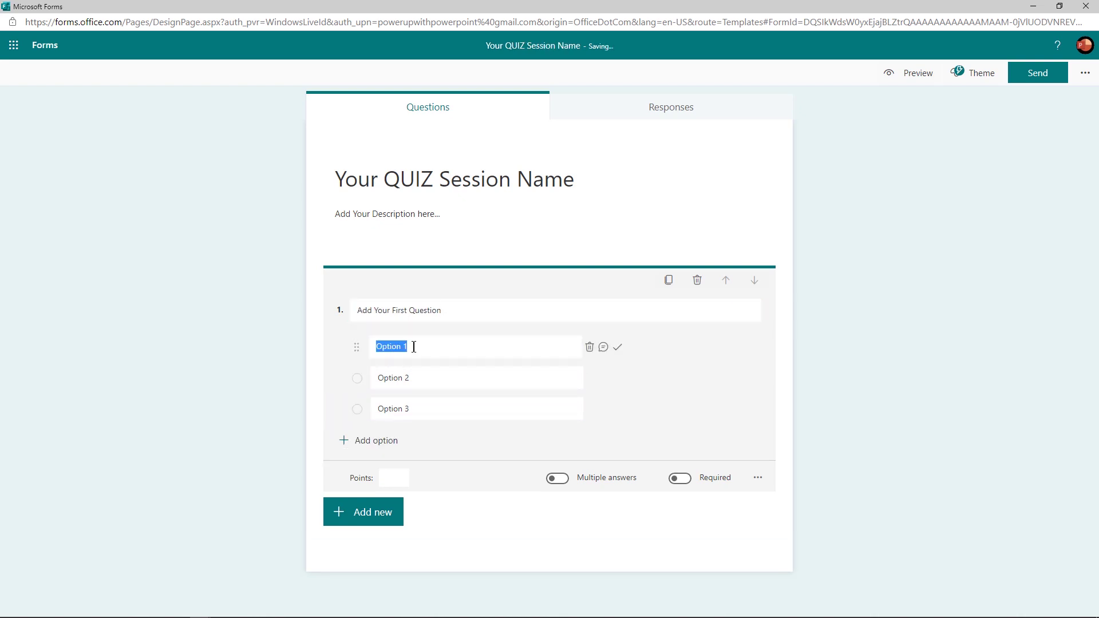
pyautogui.write('First Answer')
pyautogui.click(446, 378)
pyautogui.write('Second Answer')
pyautogui.click(454, 409)
pyautogui.write('Third Answer')
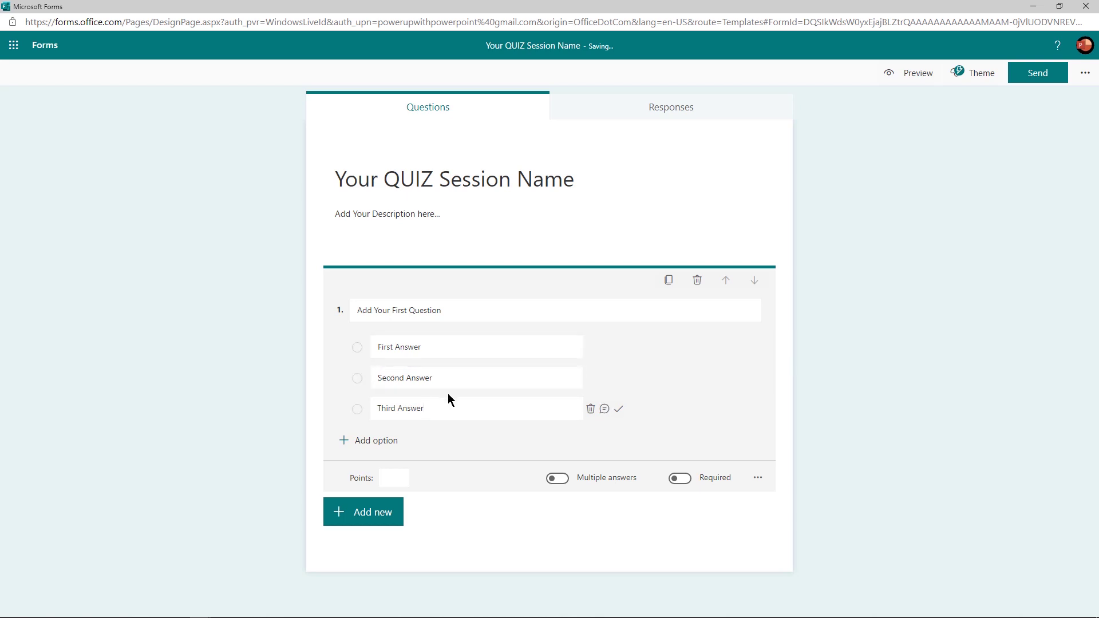
# Step: Mark Second Answer as the correct answer for question 1
pyautogui.click(459, 378)
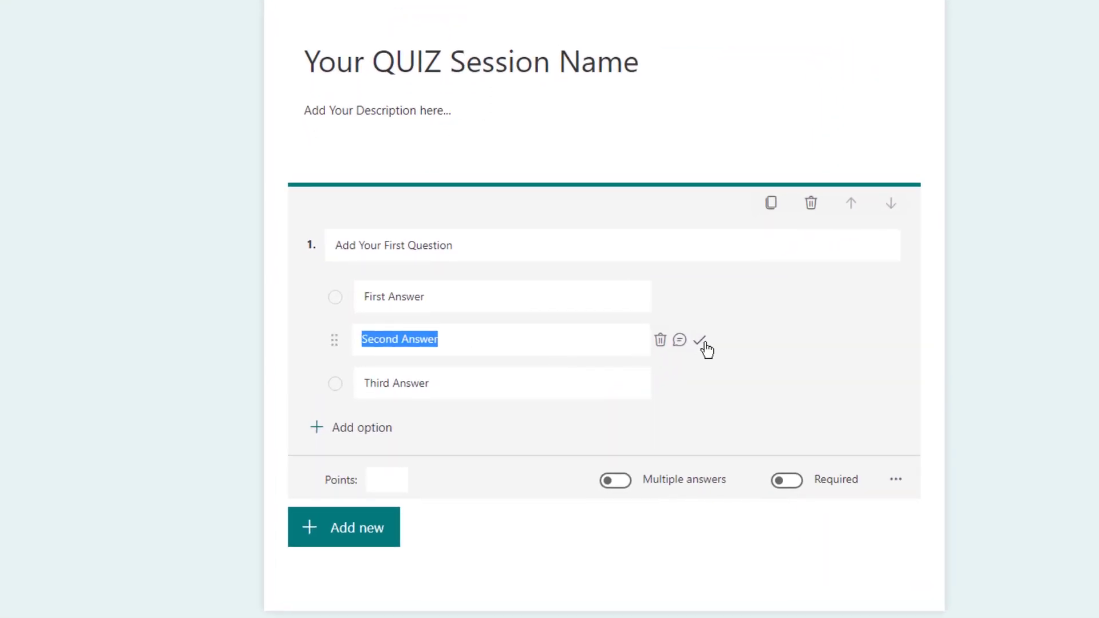
pyautogui.click(704, 342)
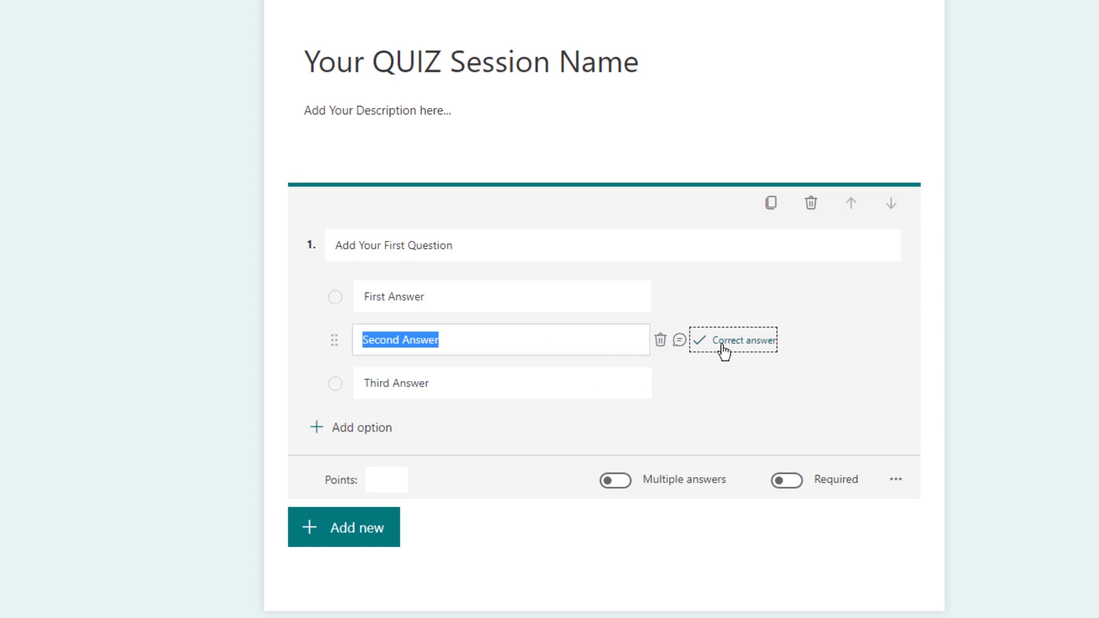
pyautogui.click(680, 342)
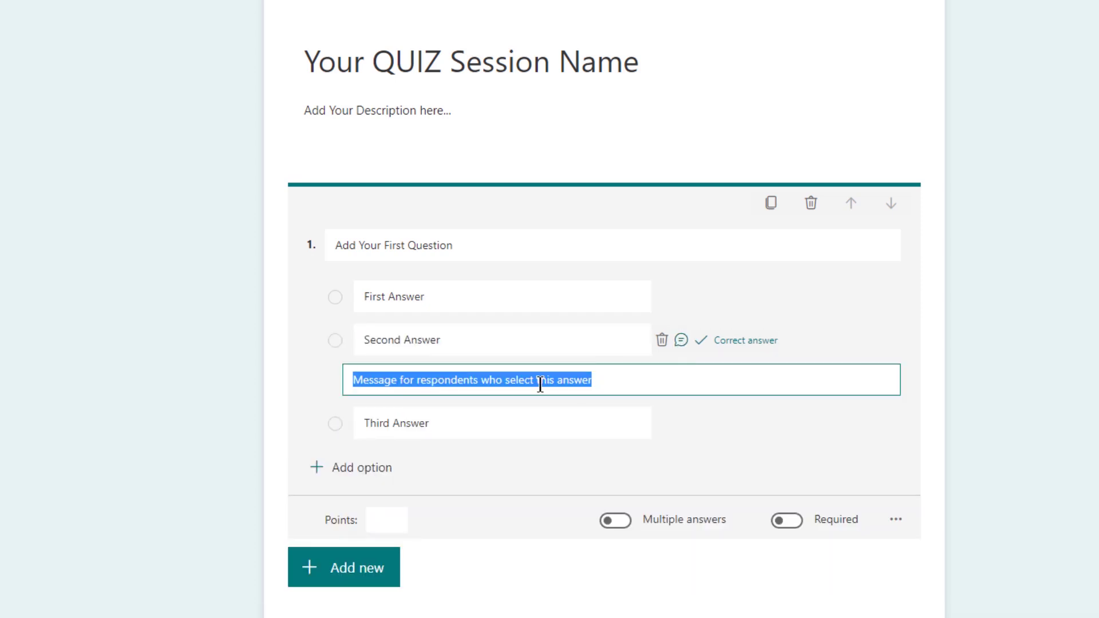
pyautogui.click(680, 342)
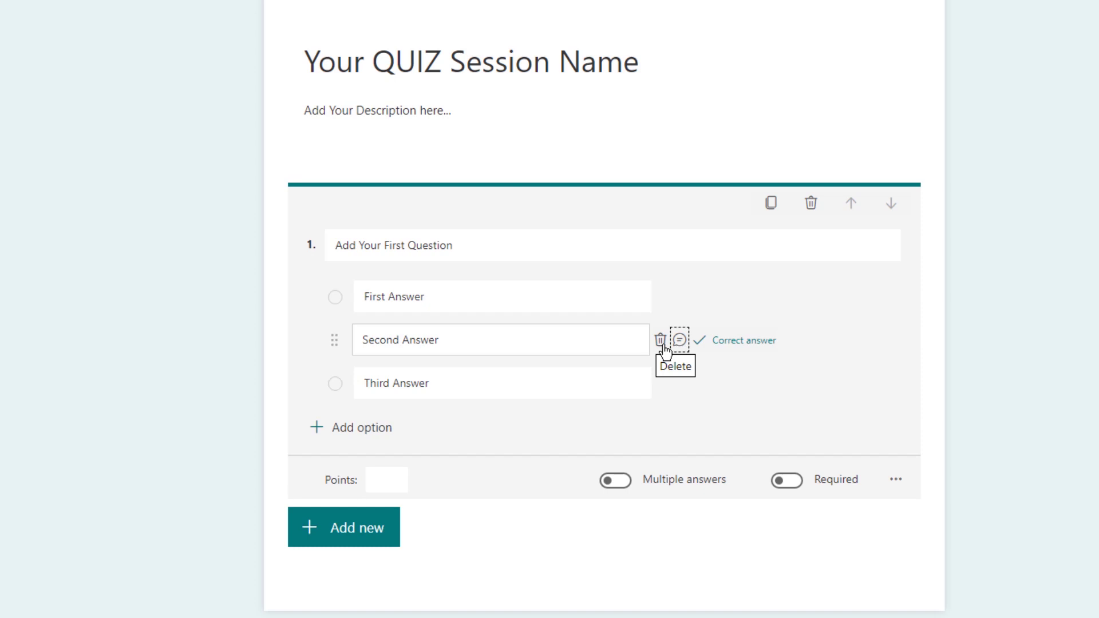
pyautogui.click(386, 481)
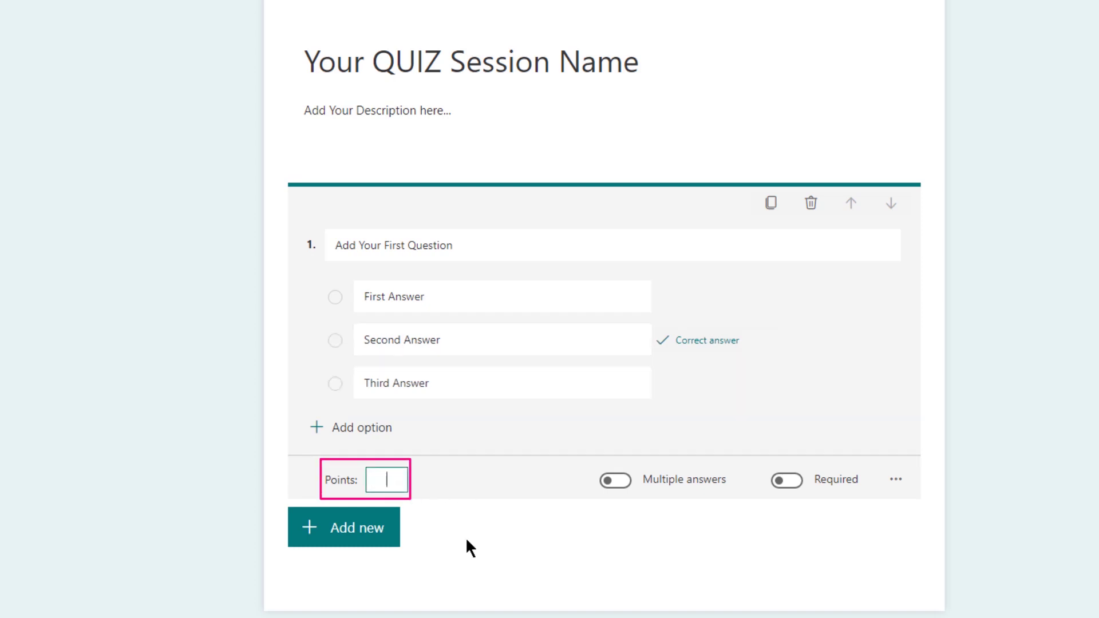
# Step: Make question 1 worth 20 points and required, then begin adding another question
pyautogui.write('20')
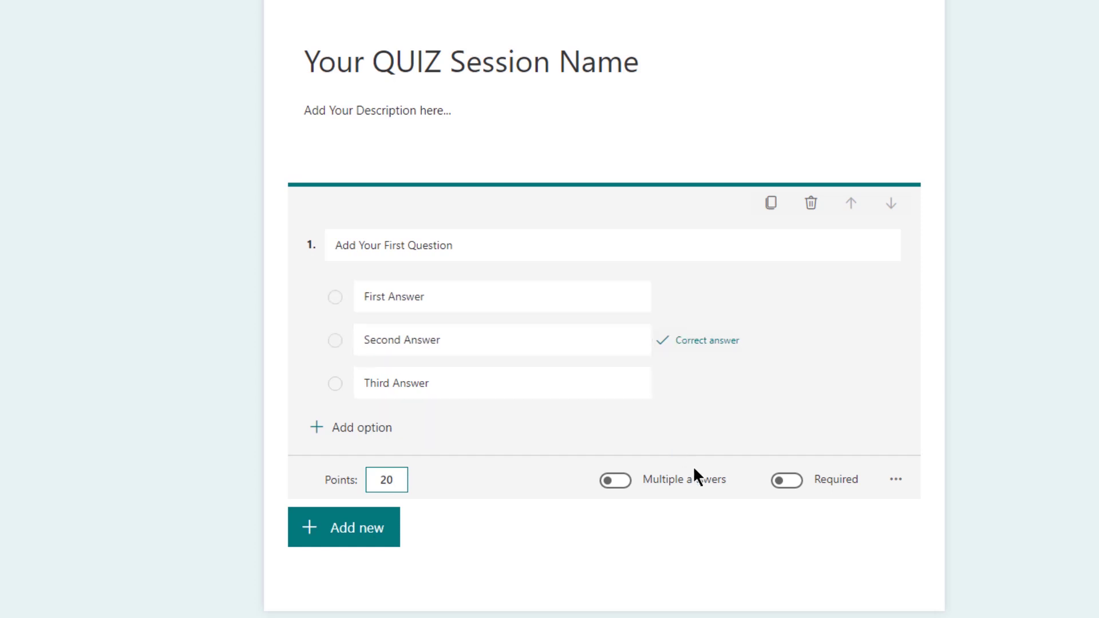
pyautogui.click(797, 483)
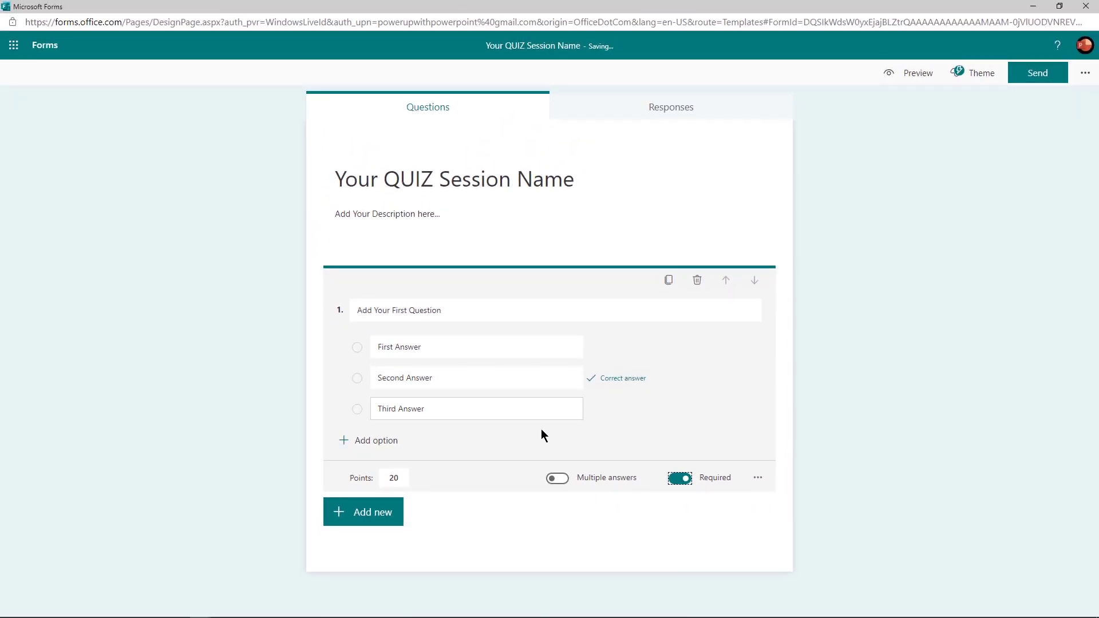
pyautogui.click(358, 517)
# Step: Add a Choice question with three options, titled 'Add Your Second Question'
pyautogui.click(393, 515)
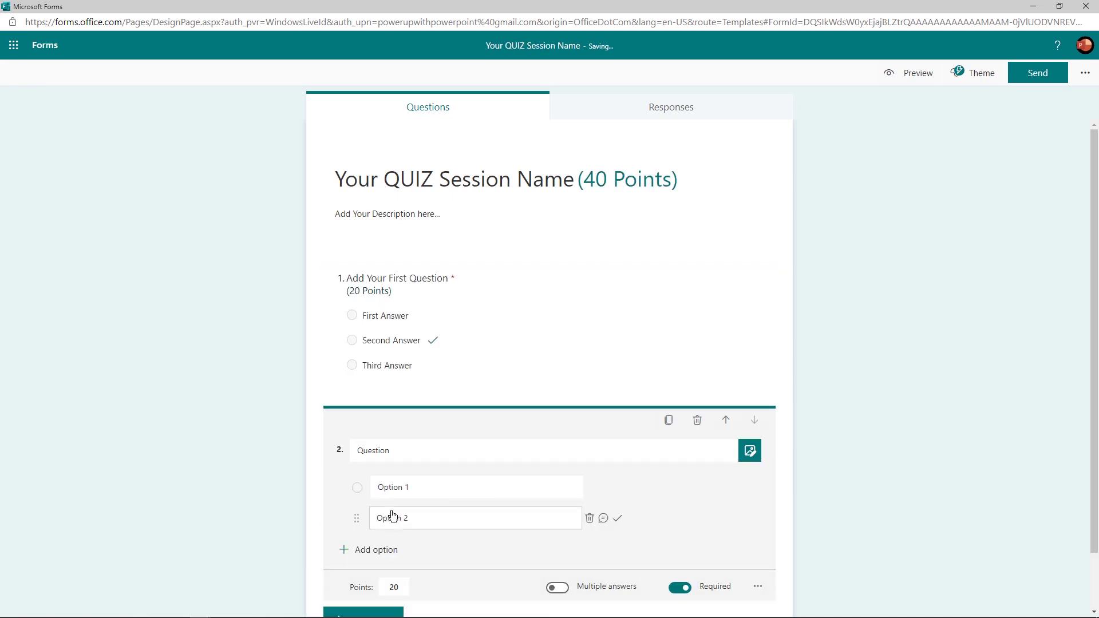
pyautogui.scroll(-1, 641, 513)
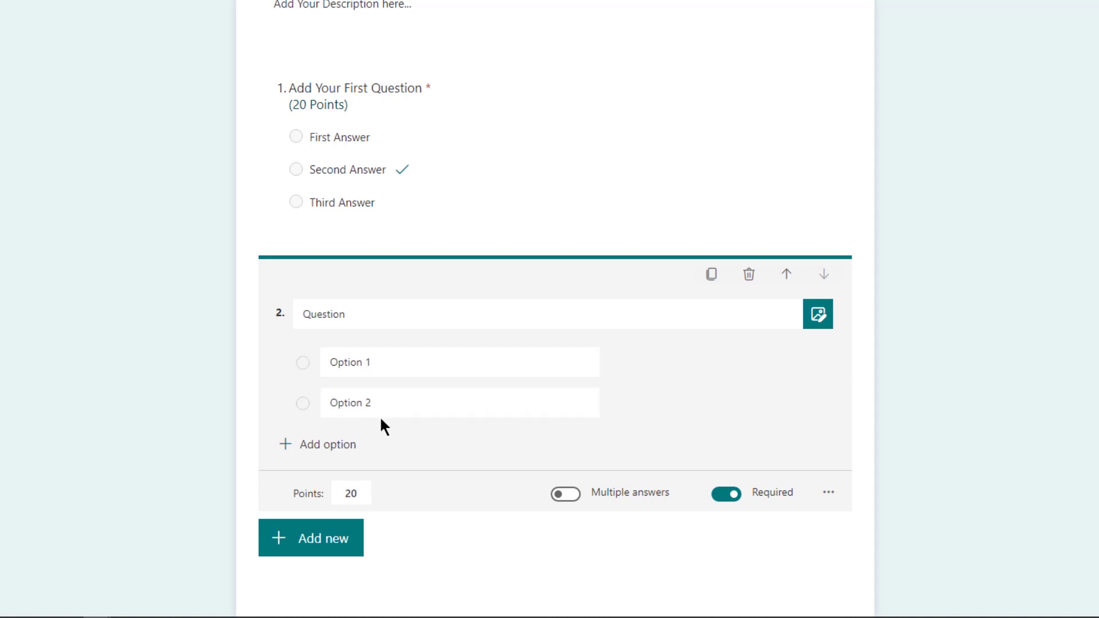
pyautogui.click(321, 446)
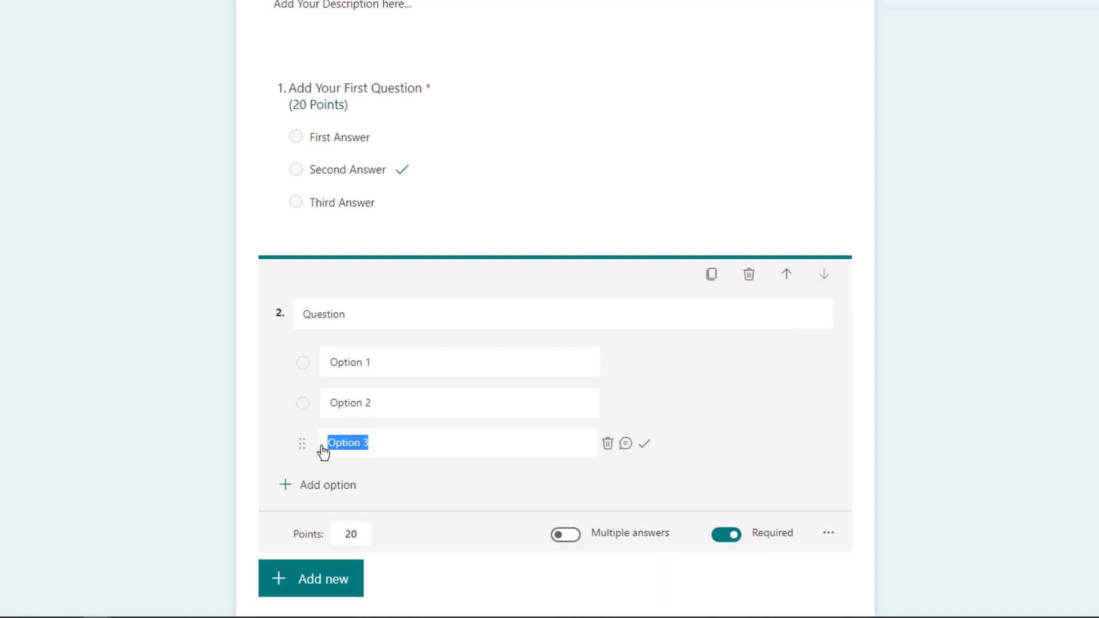
pyautogui.click(359, 314)
pyautogui.write('Add Your')
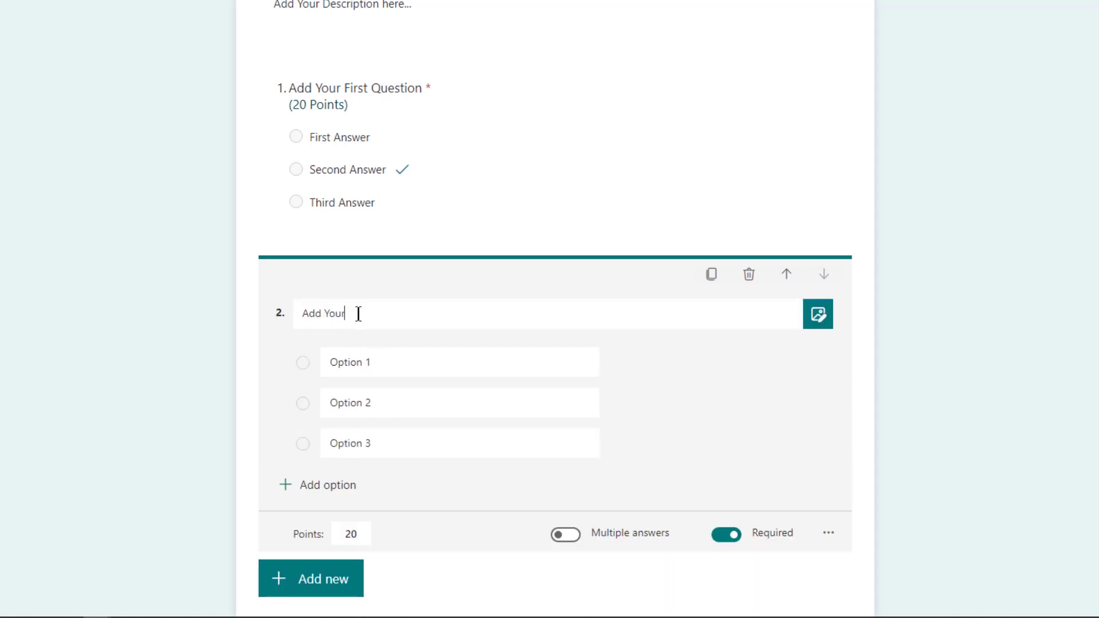
pyautogui.write(' Second Question')
# Step: Fill in options 1st, 2nd and 3rd Answer, marking 3rd Answer correct
pyautogui.press('Tab')
pyautogui.write('1st Answer')
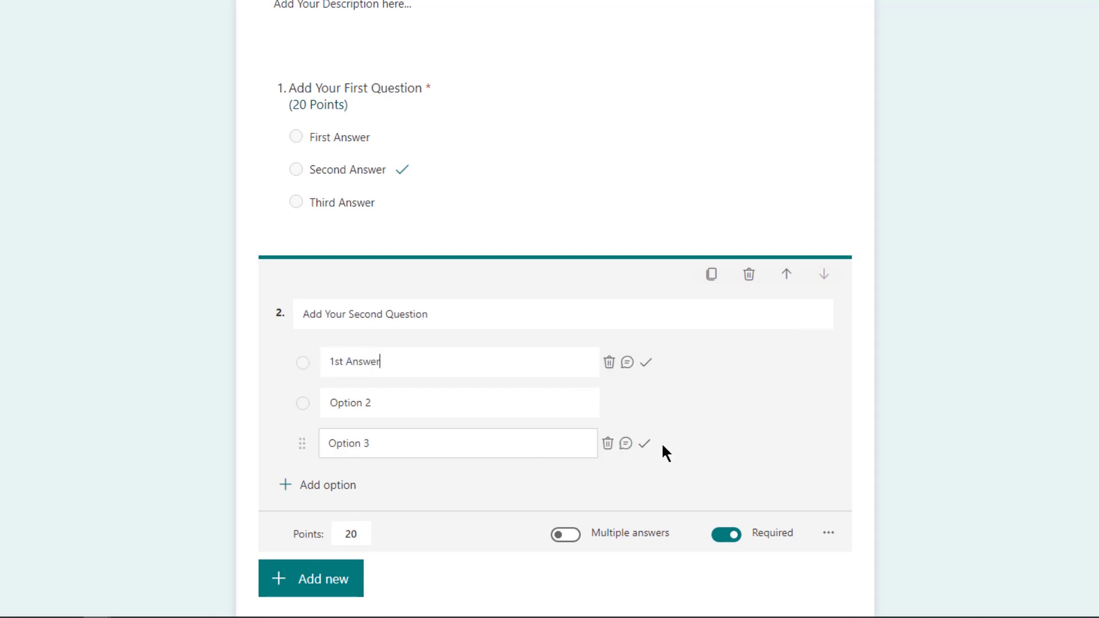
pyautogui.press('Tab')
pyautogui.write('2nd Answer')
pyautogui.press('Tab')
pyautogui.write('3rd Answer')
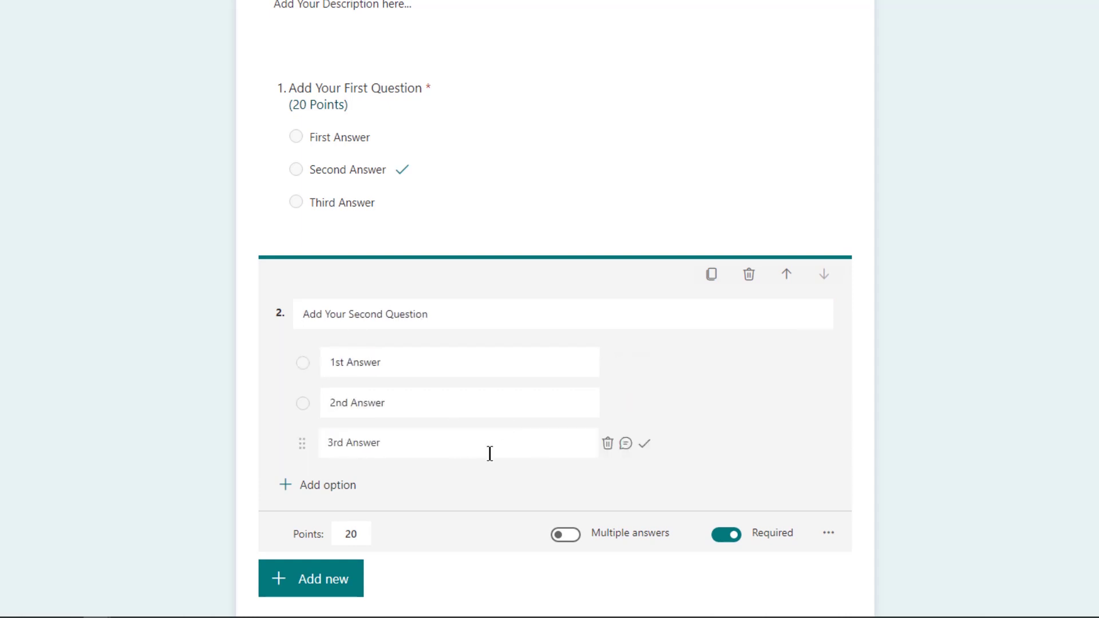
pyautogui.click(644, 446)
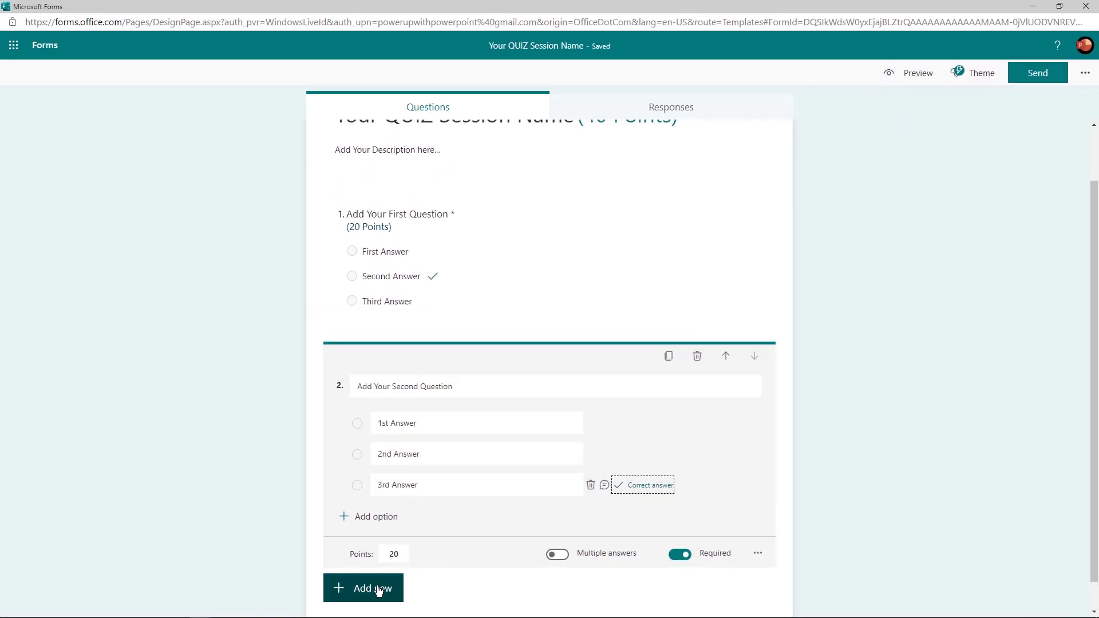
# Step: Add a Choice question titled 'Add your Third question'
pyautogui.click(379, 590)
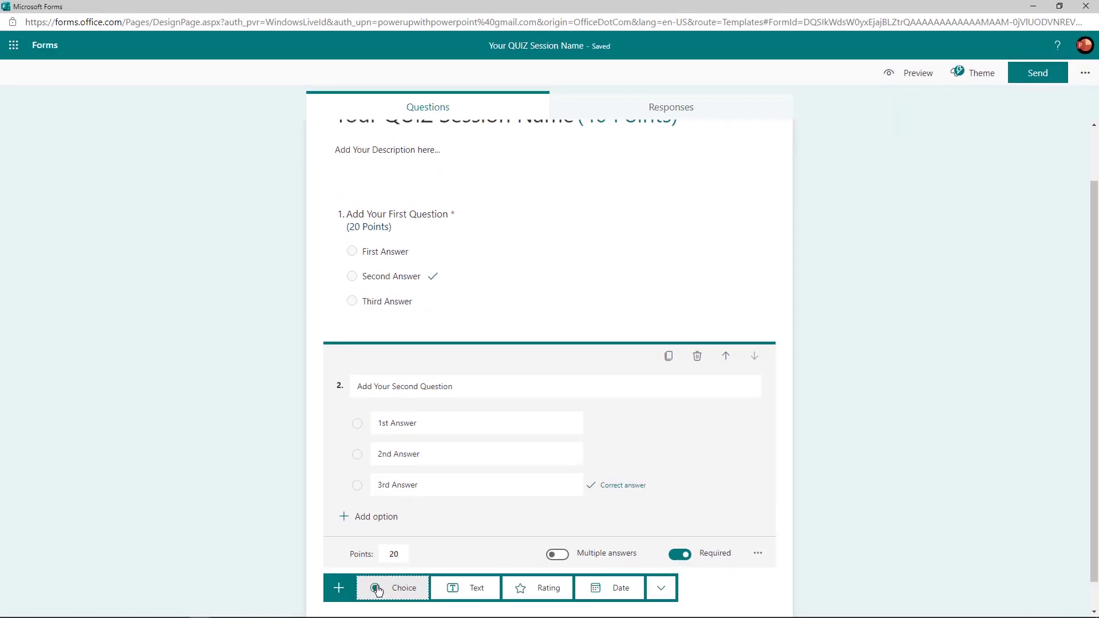
pyautogui.click(408, 587)
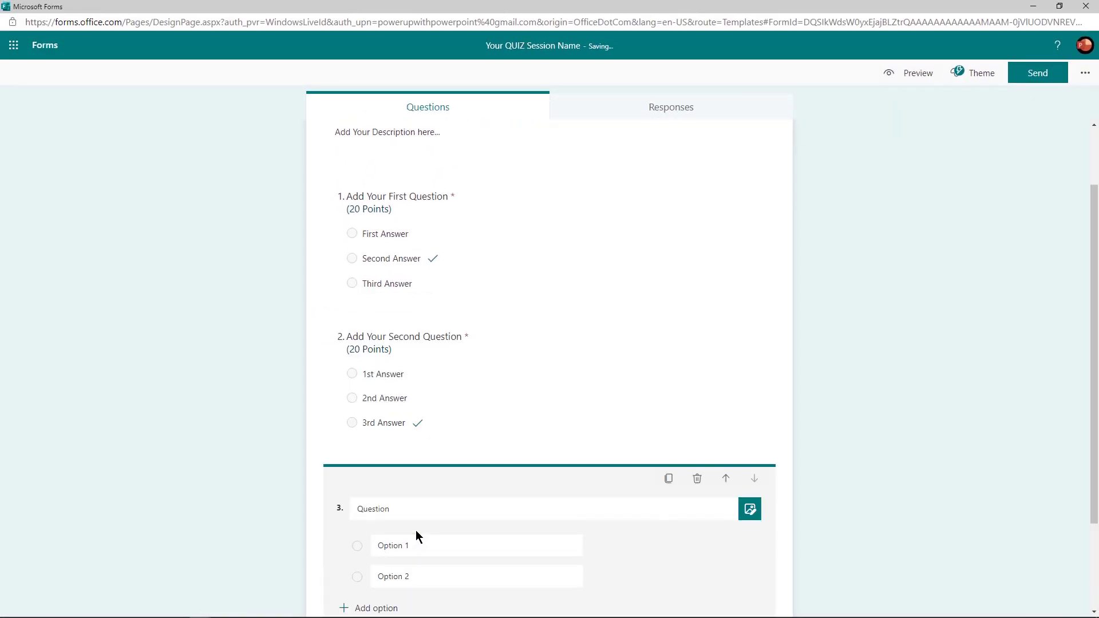
pyautogui.click(369, 601)
pyautogui.write('Add your Third question')
# Step: Fill in answers Answer1, answer2 and Answer3, marking Answer1 as correct
pyautogui.press('Tab')
pyautogui.write('Answer1')
pyautogui.press('Tab')
pyautogui.write('answer2')
pyautogui.press('Tab')
pyautogui.write('Answer3')
pyautogui.click(448, 422)
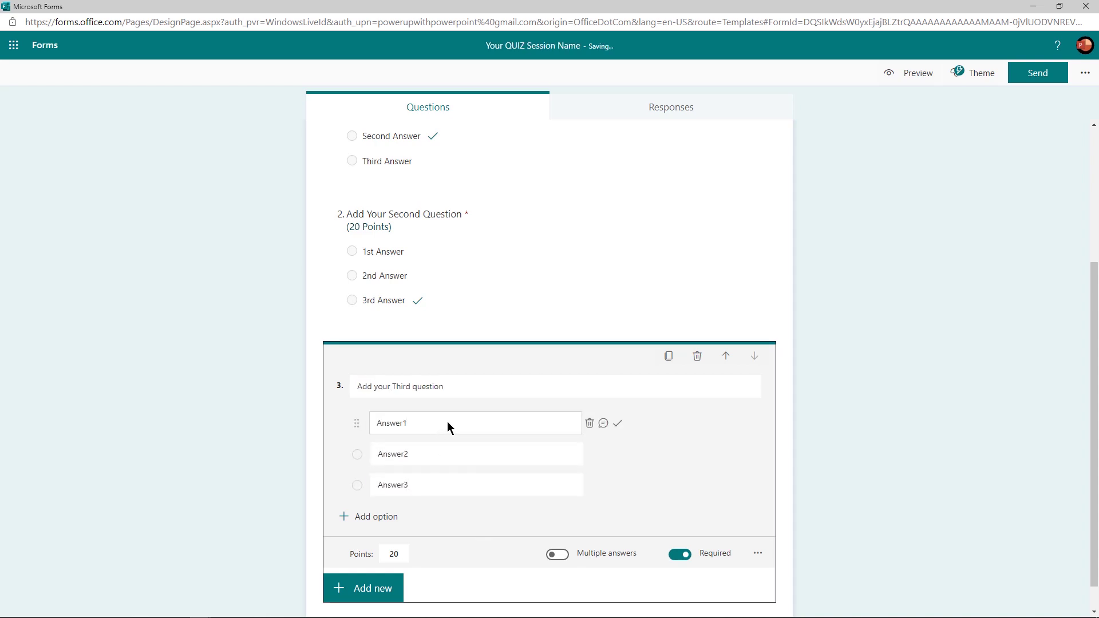
pyautogui.click(618, 423)
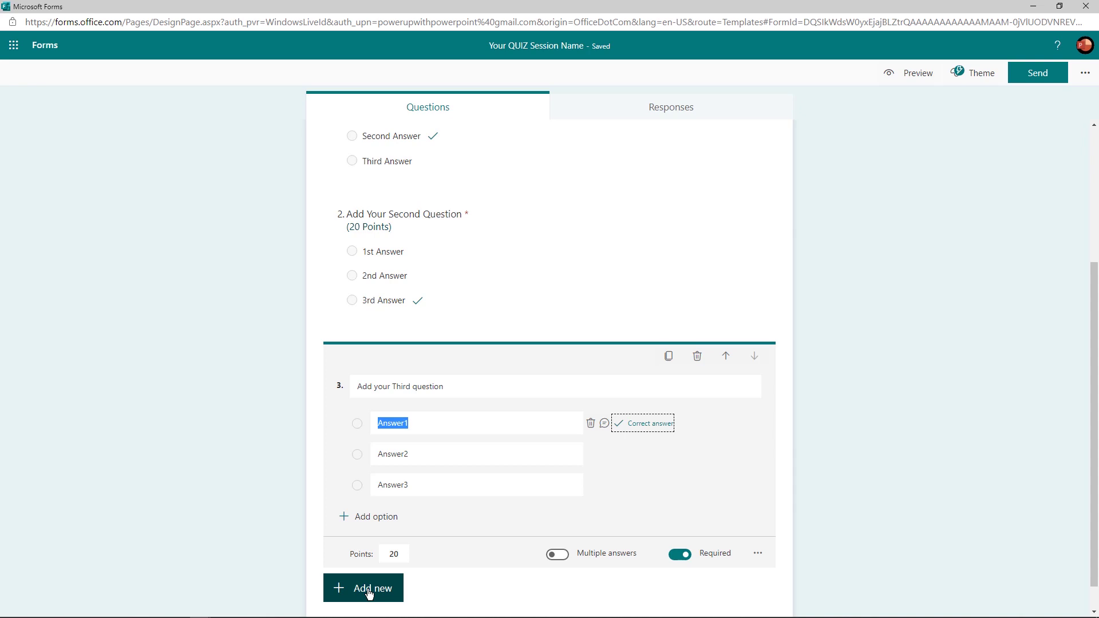
pyautogui.scroll(3, 763, 429)
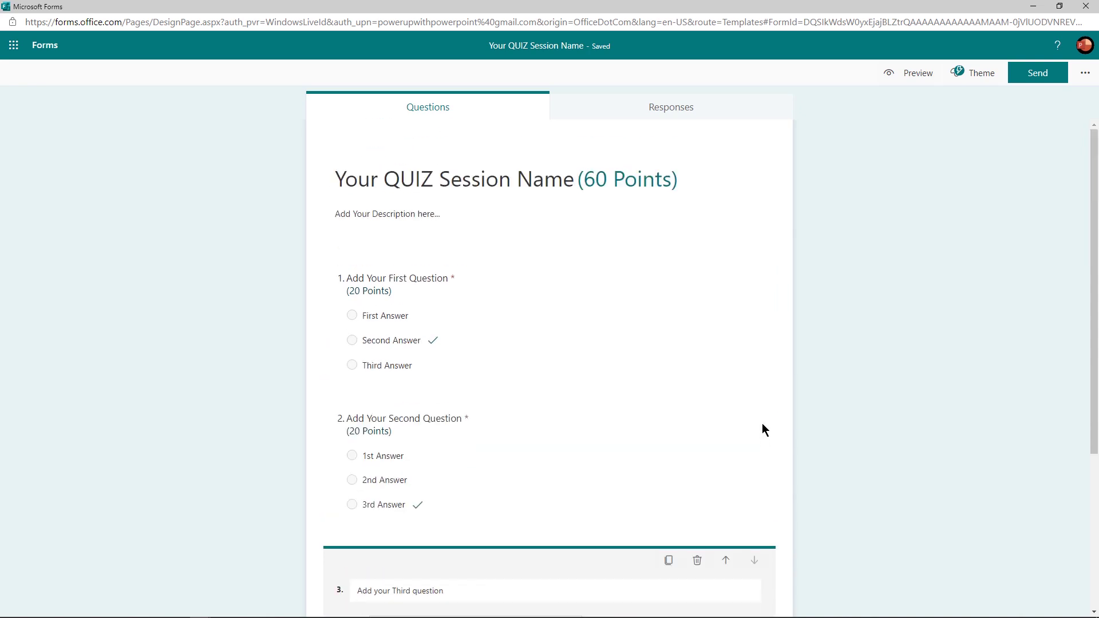
pyautogui.click(276, 218)
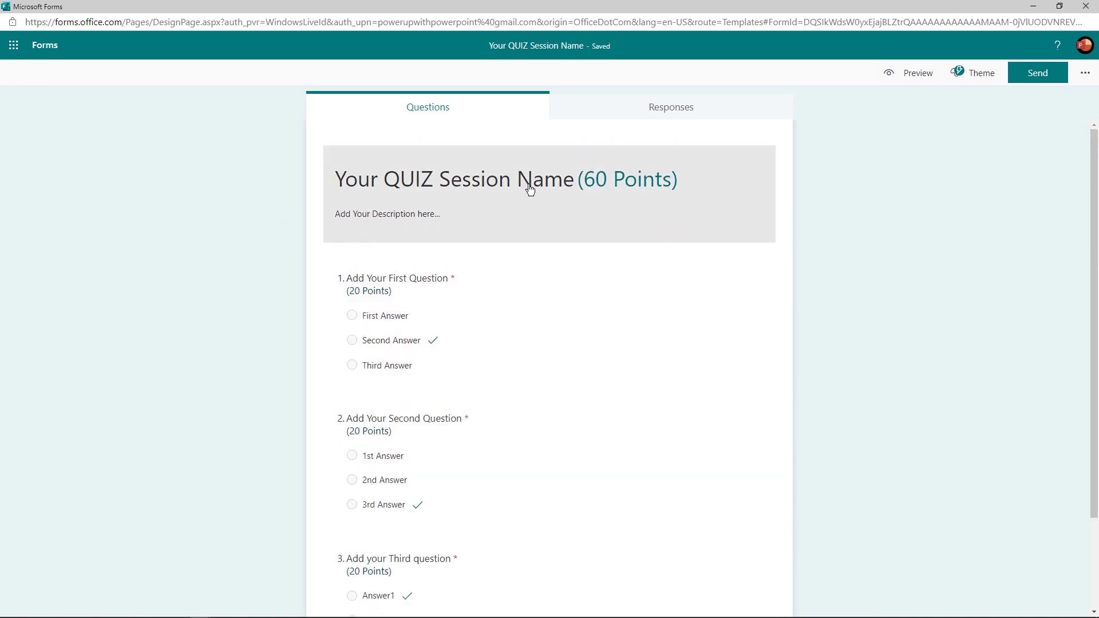
pyautogui.click(914, 74)
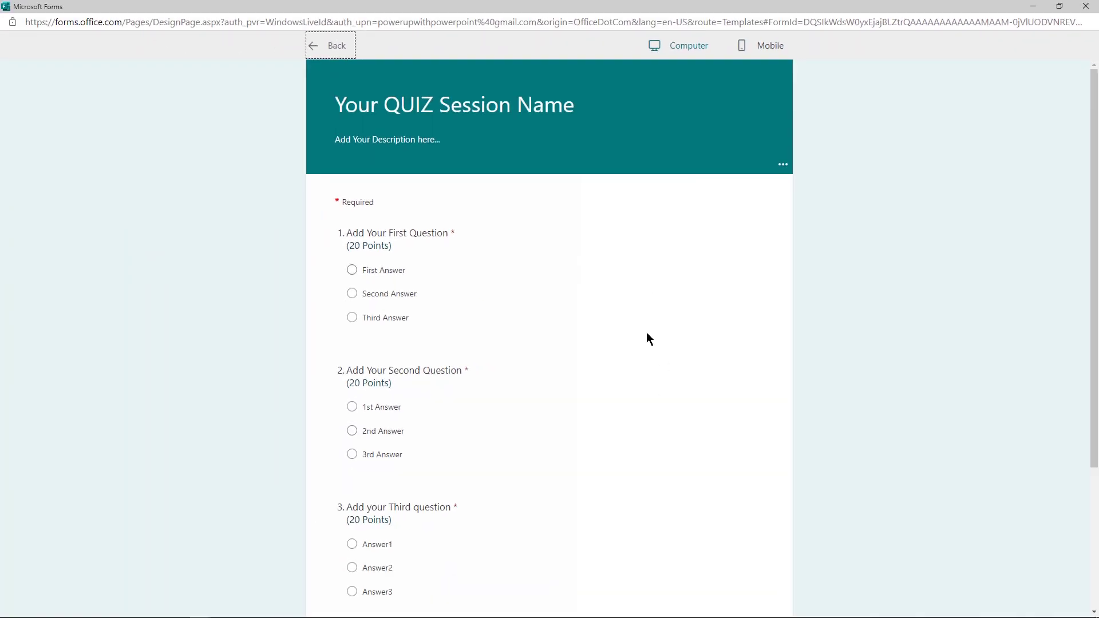
pyautogui.click(770, 51)
pyautogui.scroll(-10, 534, 273)
pyautogui.scroll(5, 535, 275)
pyautogui.scroll(3, 534, 272)
pyautogui.click(338, 46)
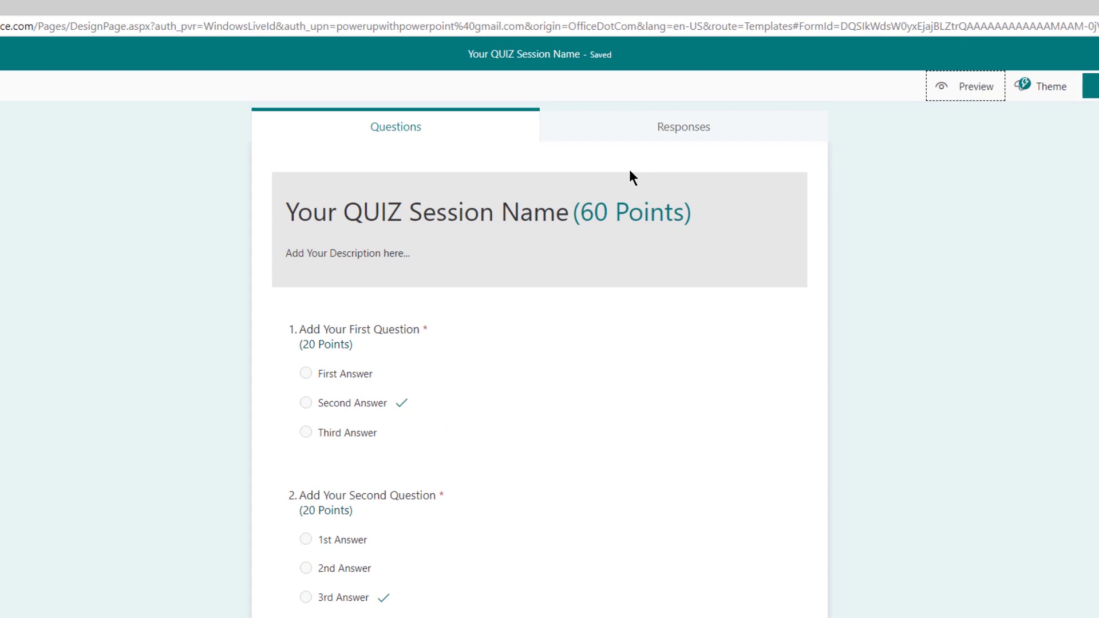
pyautogui.click(677, 134)
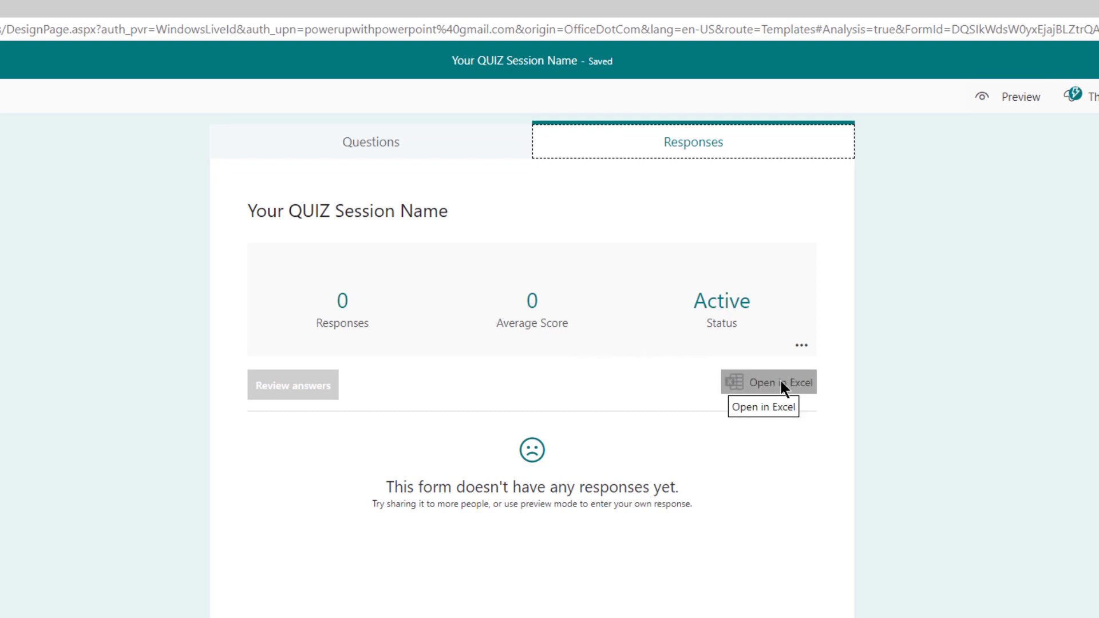
pyautogui.click(447, 150)
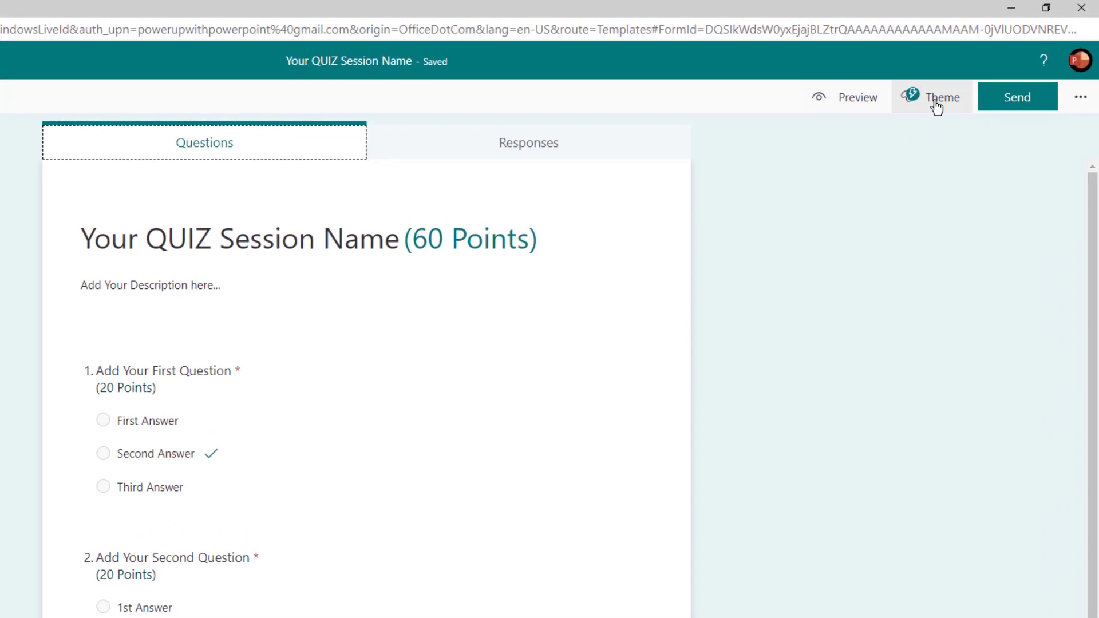
pyautogui.click(935, 108)
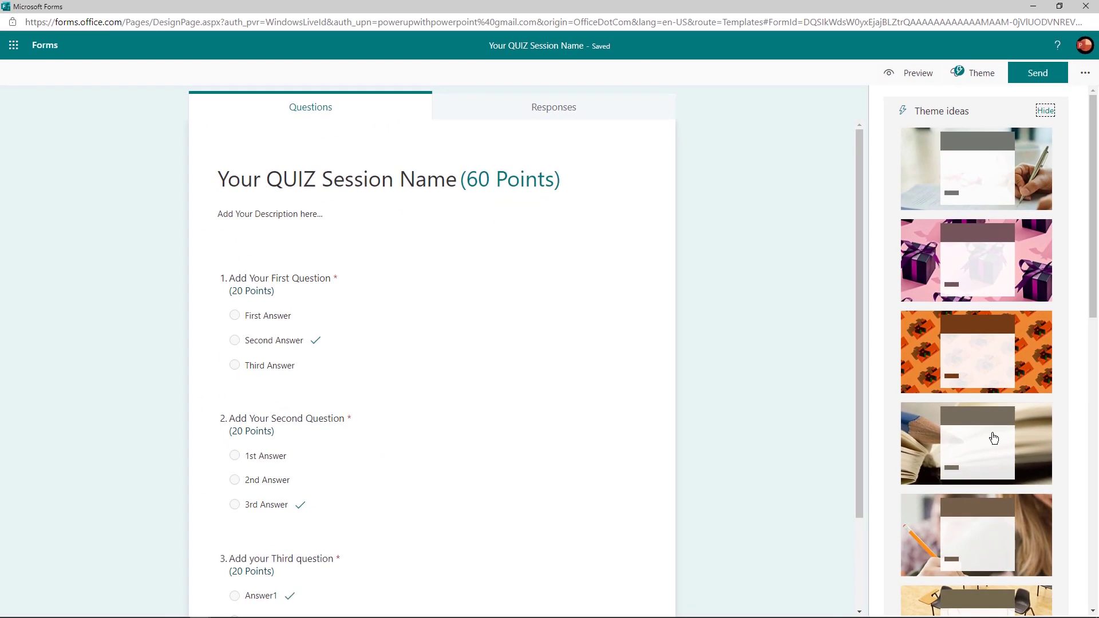
# Step: Apply the wooden question-mark tiles theme from the Theme ideas panel
pyautogui.scroll(-8, 992, 453)
pyautogui.click(920, 503)
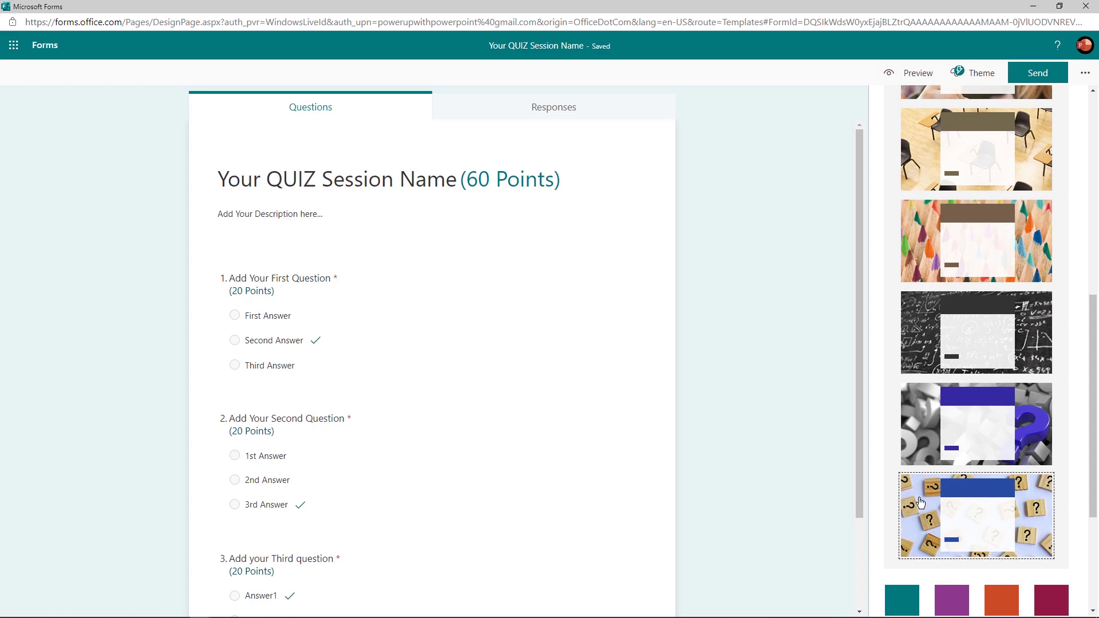
pyautogui.scroll(-4, 944, 401)
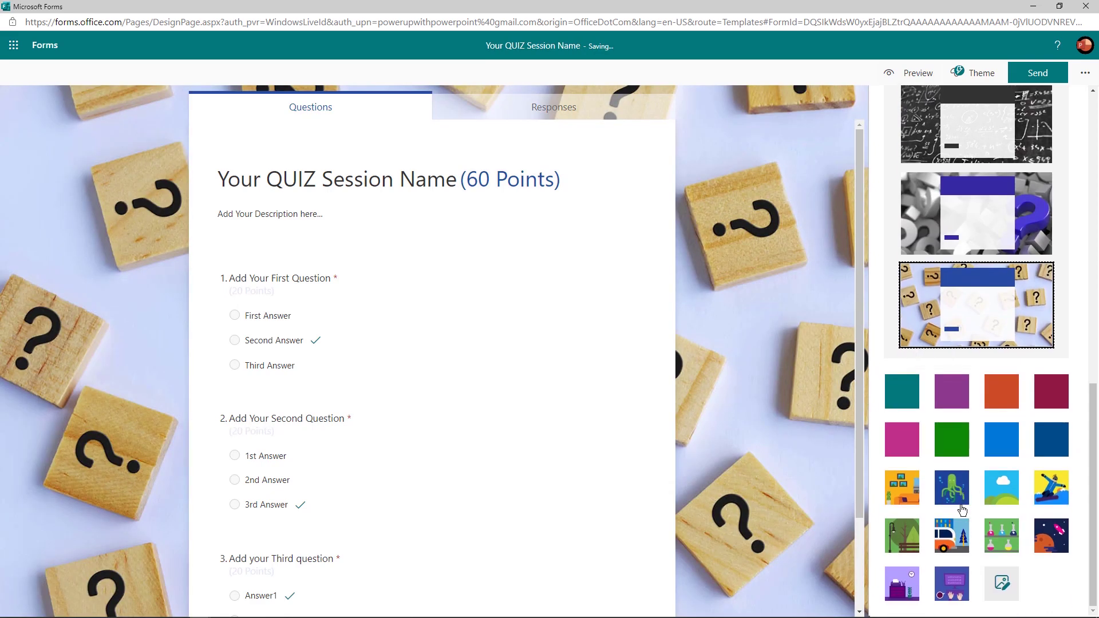
pyautogui.scroll(9, 964, 466)
pyautogui.scroll(3, 964, 464)
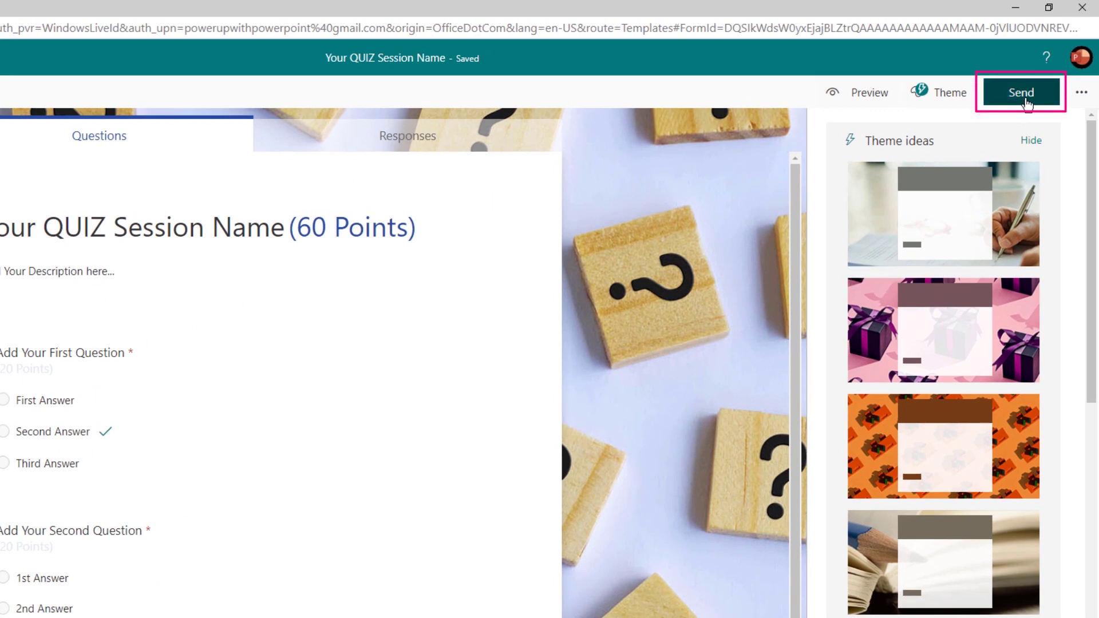
pyautogui.click(1021, 93)
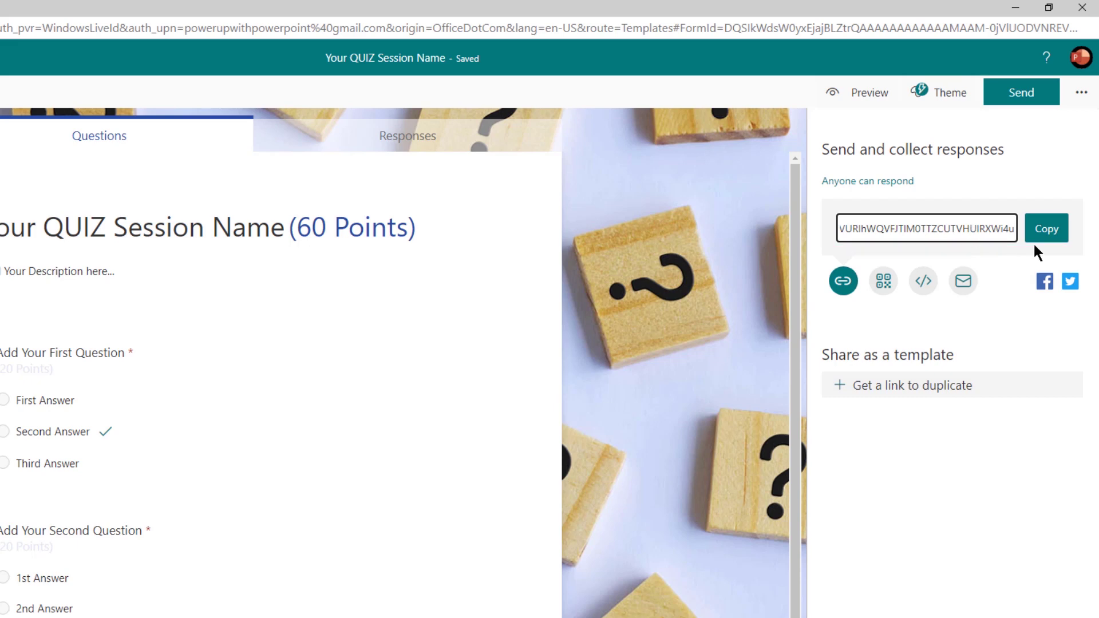
# Step: Copy the quiz's shareable response link from the Send and collect responses panel
pyautogui.click(1047, 232)
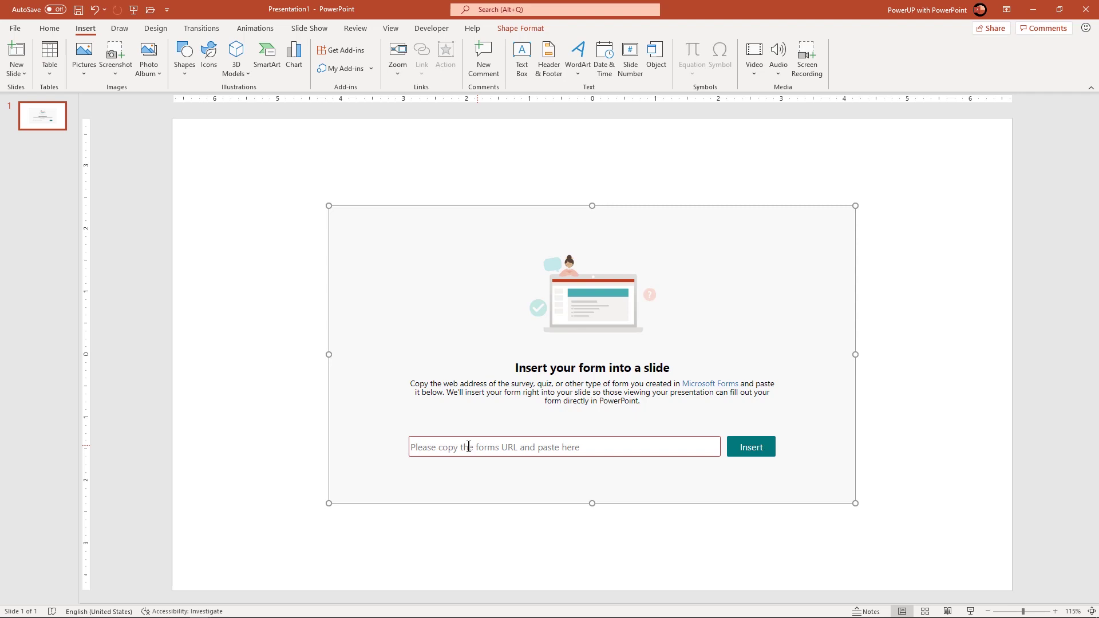
# Step: Paste the quiz link into the Forms URL box, insert it, and stretch it to fill the slide
pyautogui.click(468, 447)
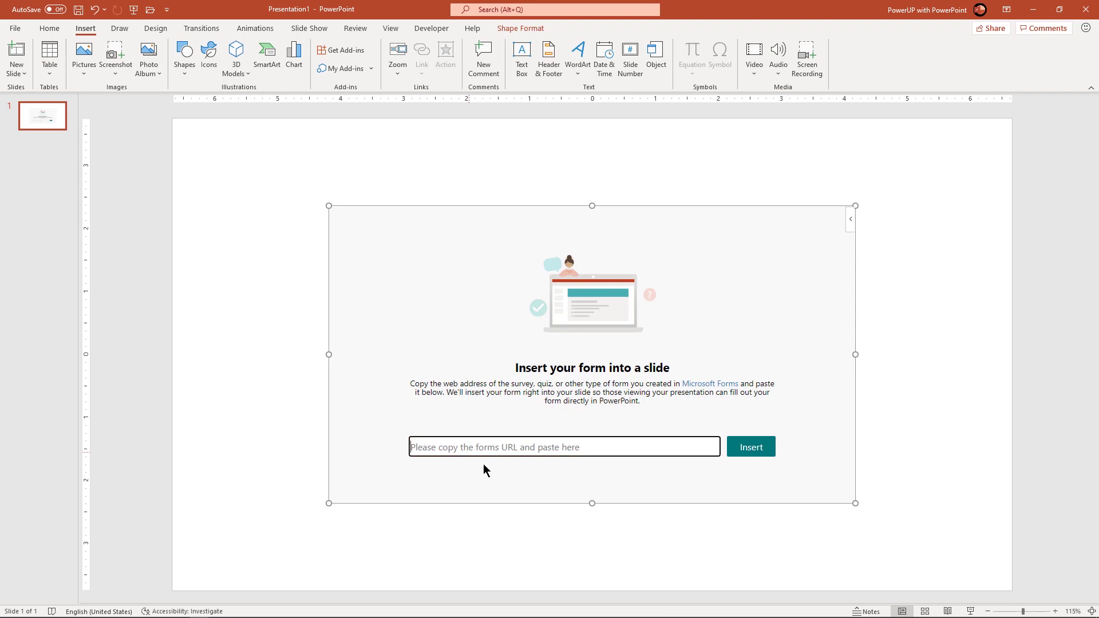
pyautogui.hotkey('ctrl', 'v')
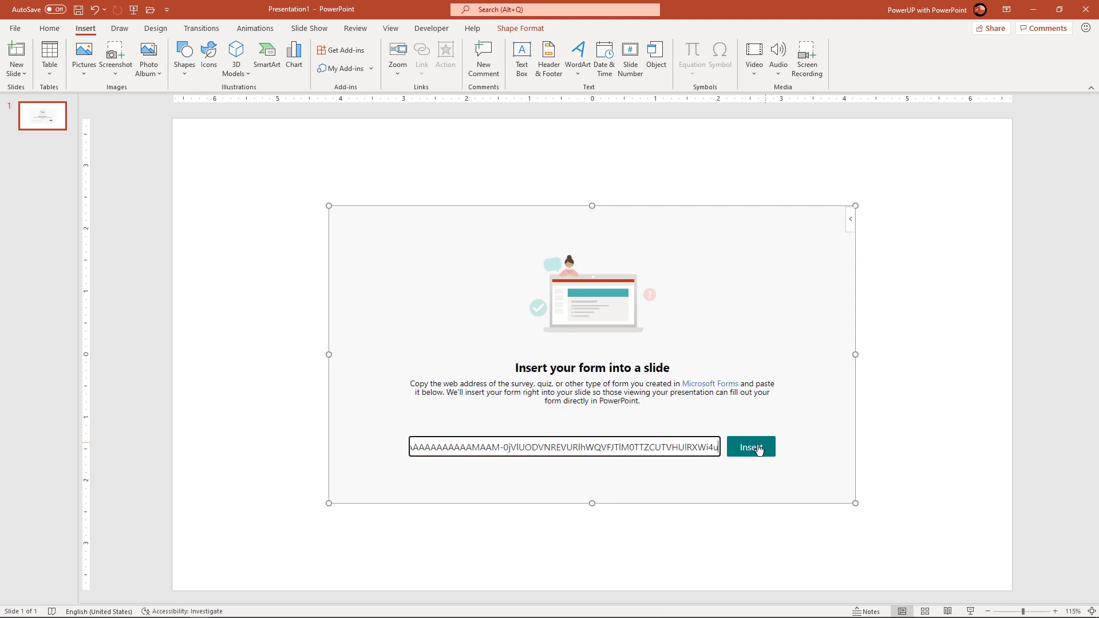
pyautogui.click(759, 452)
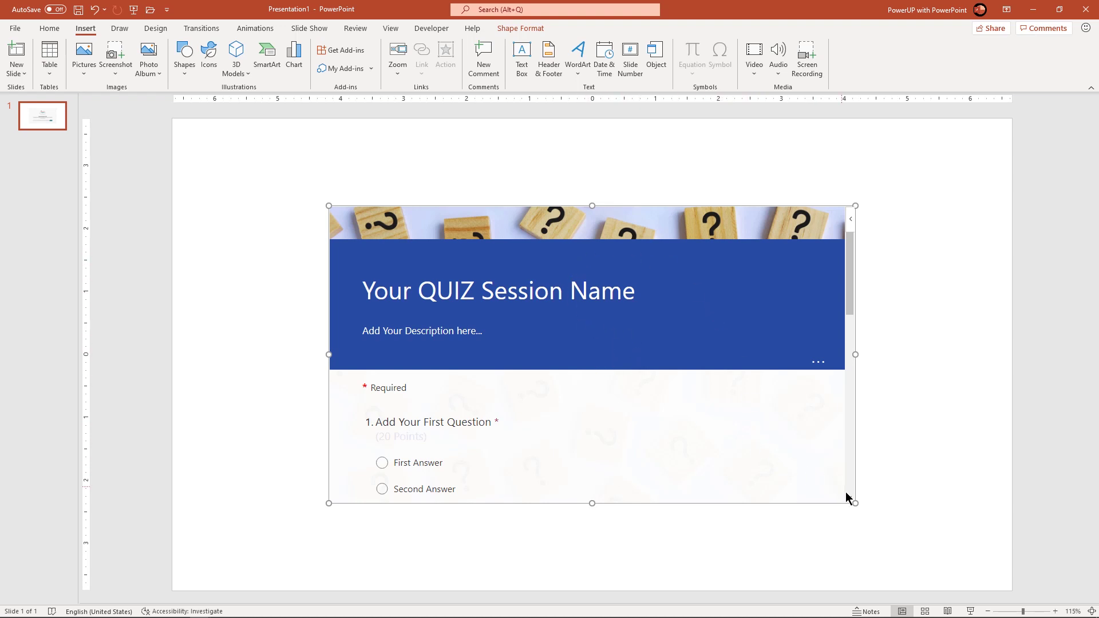
pyautogui.moveTo(852, 501); pyautogui.dragTo(1012, 591)
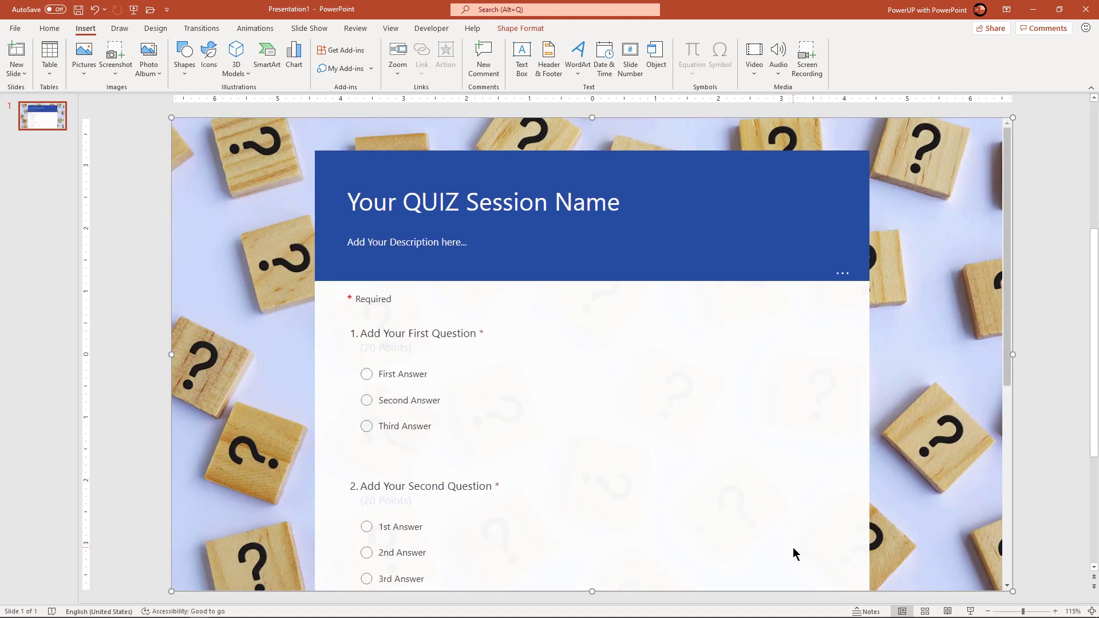
# Step: Answer the embedded quiz with Third Answer, 2nd Answer and Answer2, then submit it
pyautogui.moveTo(1006, 204)
pyautogui.mouseDown()
pyautogui.moveTo(1014, 431)
pyautogui.moveTo(1004, 190)
pyautogui.mouseUp()
pyautogui.scroll(-1, 521, 459)
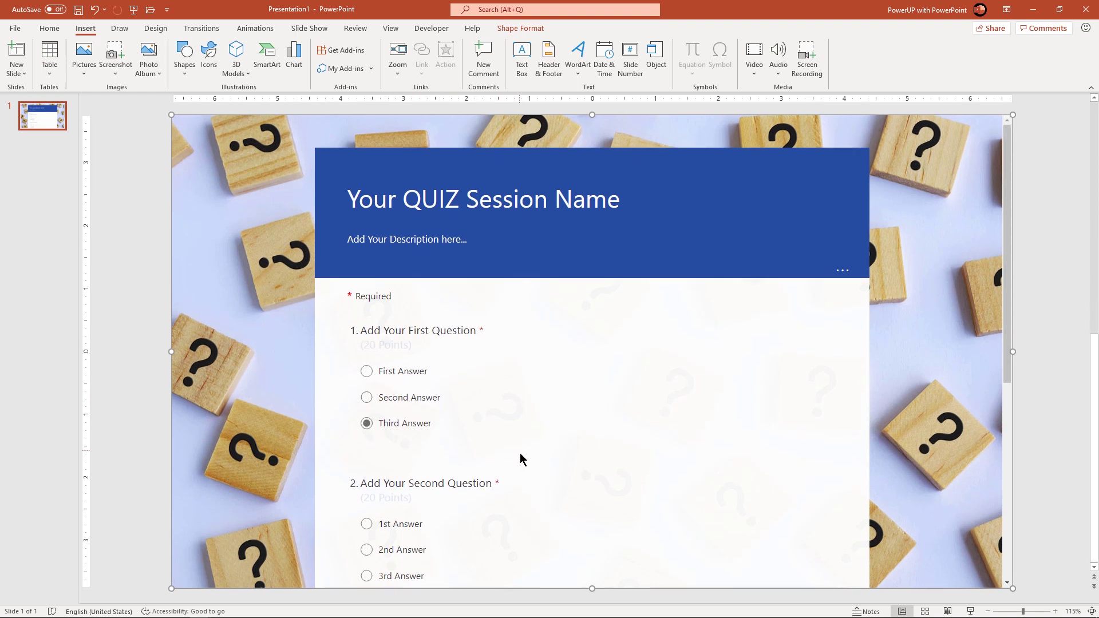
pyautogui.click(367, 550)
pyautogui.moveTo(1005, 298); pyautogui.dragTo(1006, 540)
pyautogui.click(367, 346)
pyautogui.click(426, 436)
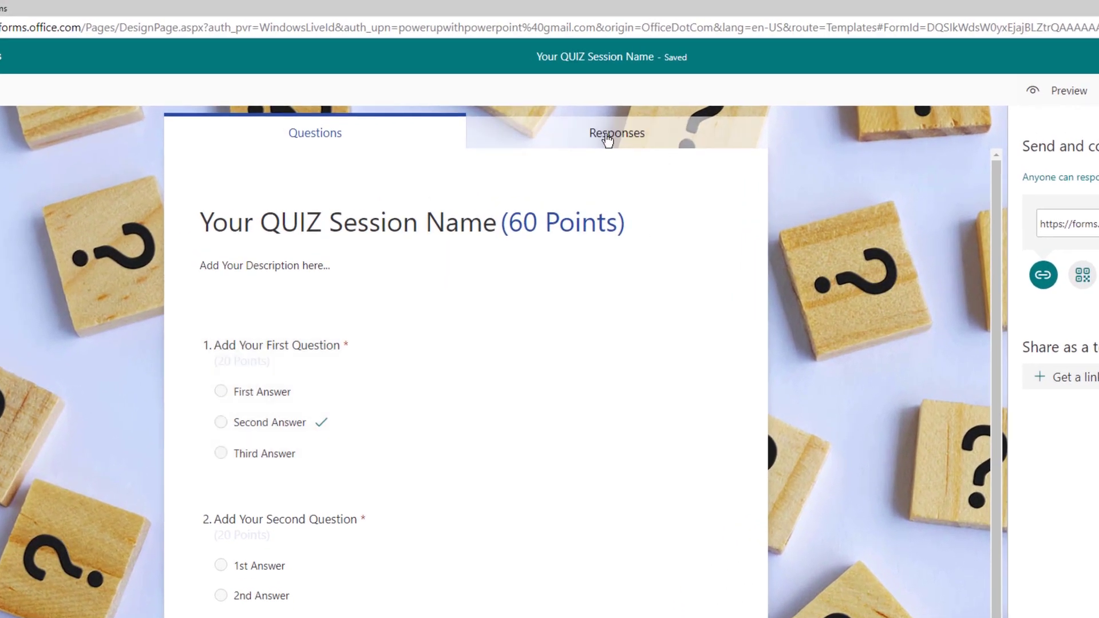
# Step: Review the Responses summary: 1 response, average score 0, and each question's results chart
pyautogui.click(606, 145)
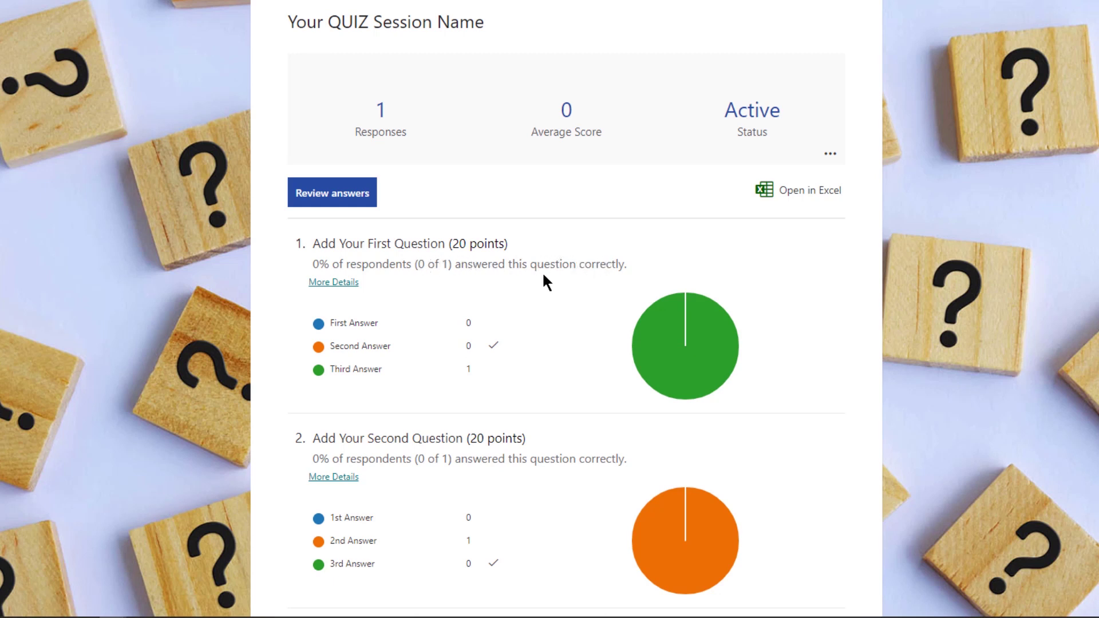
pyautogui.scroll(-3, 550, 329)
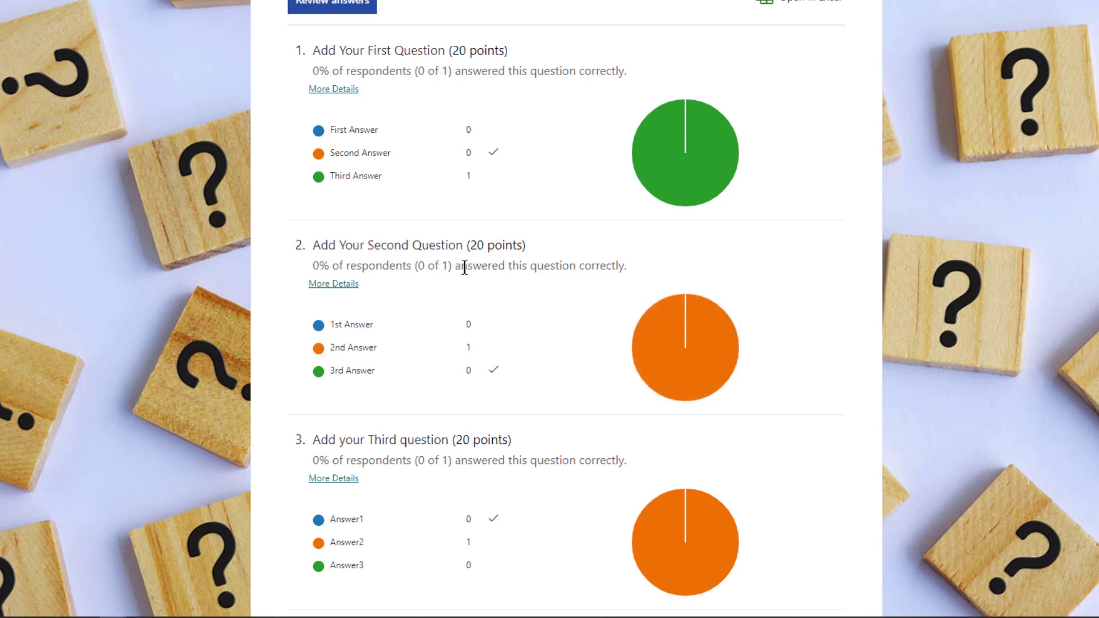
pyautogui.scroll(-1, 580, 363)
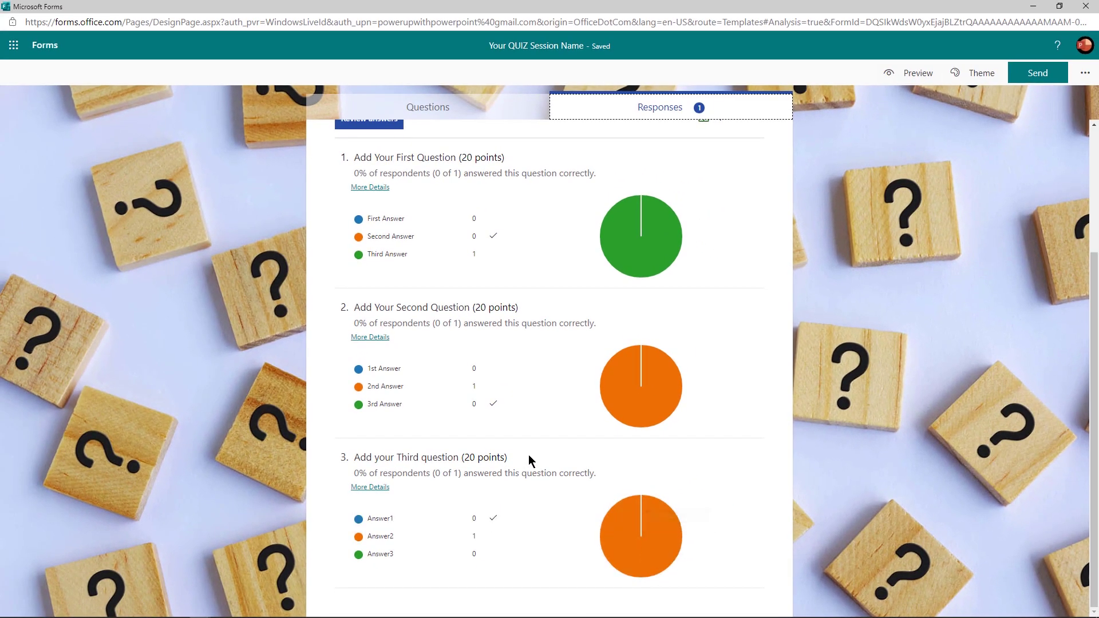
pyautogui.scroll(3, 538, 408)
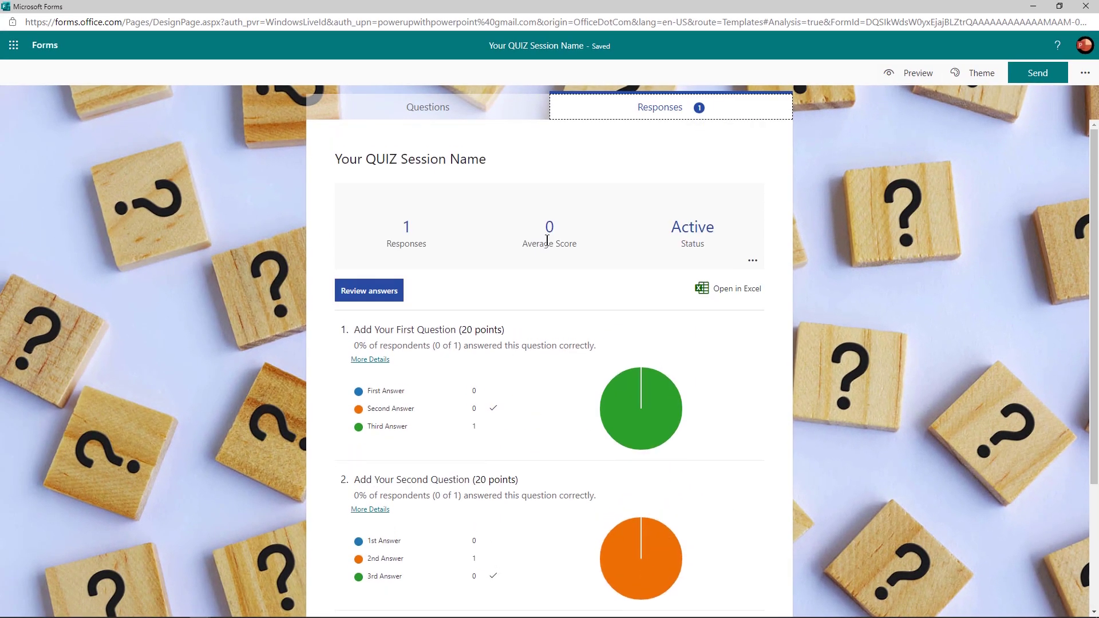